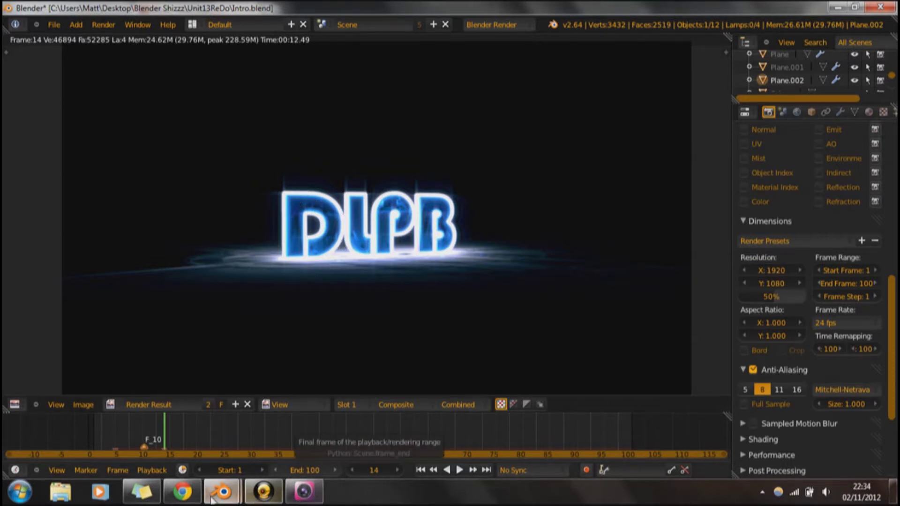
Step: Set the render resolution scale to 100% and render the current frame of the DLPB logo
click(182, 491)
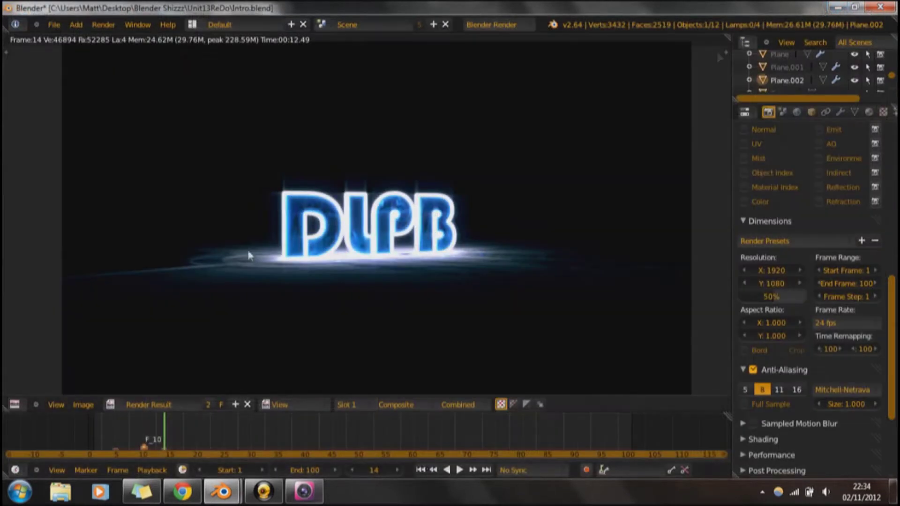
middle_drag(456, 162, 493, 162)
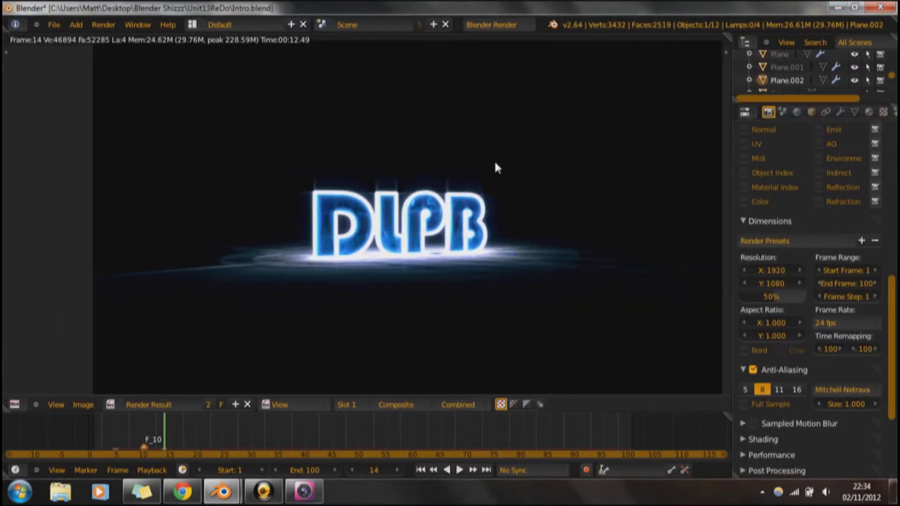
scroll(491, 161, up, 2)
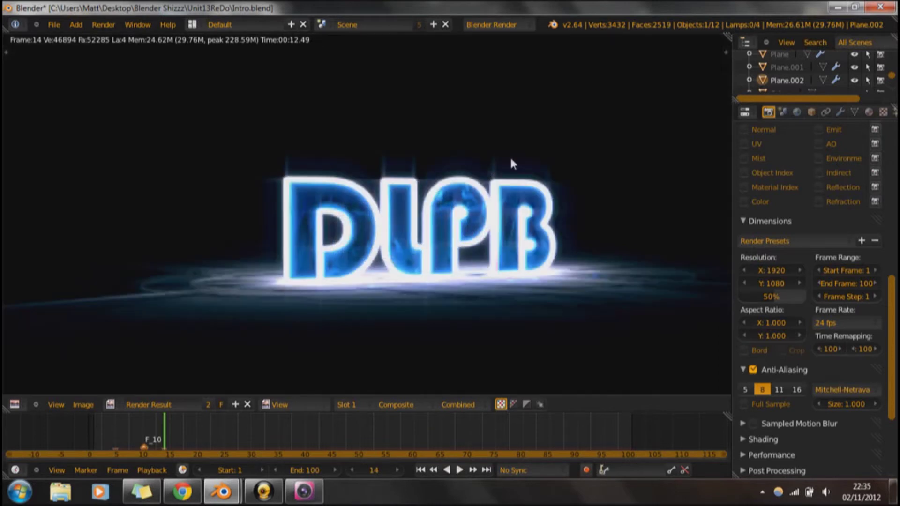
middle_drag(479, 151, 476, 160)
scroll(476, 153, down, 3)
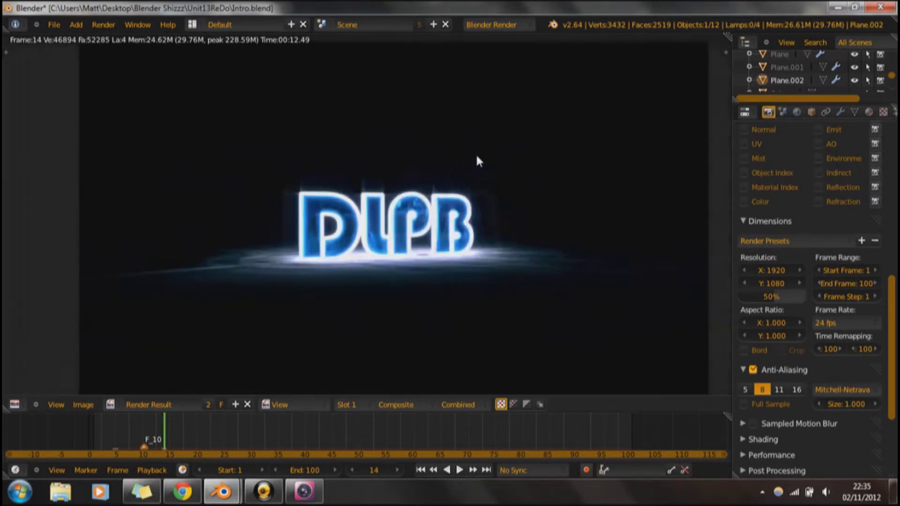
click(771, 295)
text(100)
key(Return)
key(F12)
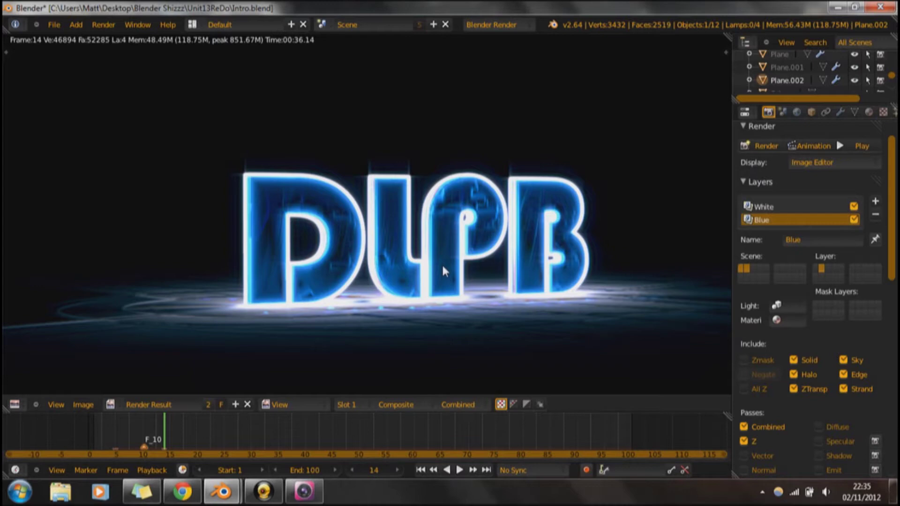
Step: In the Compositing layout, connect the White render layer's Z output to the Defocus node's Z input
key(ctrl+Left)
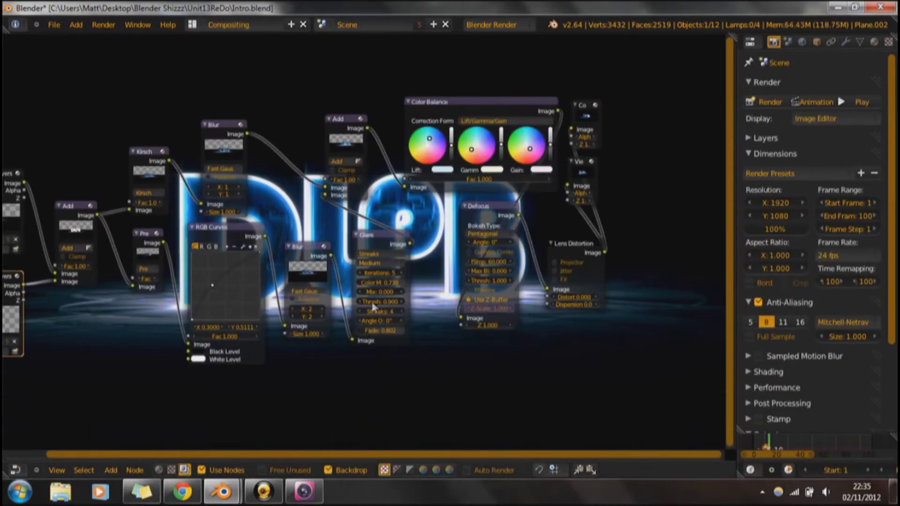
middle_drag(298, 293, 346, 285)
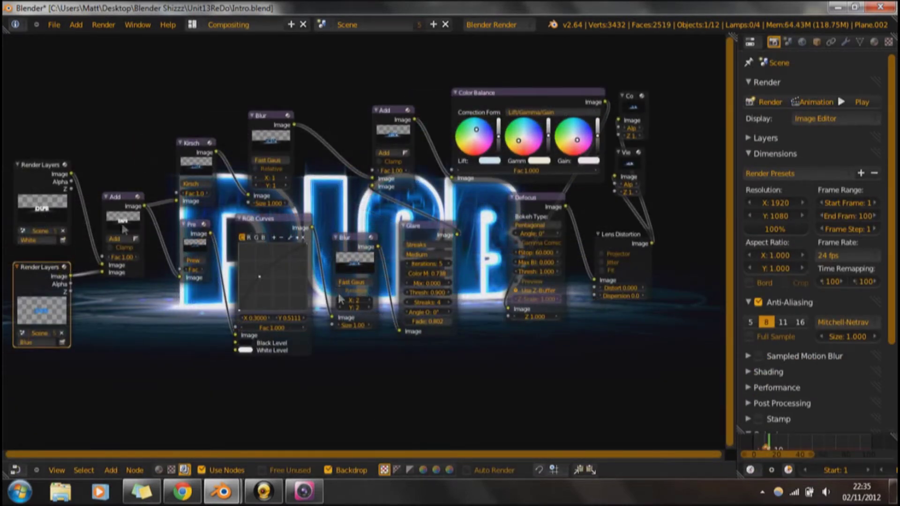
drag(72, 189, 508, 317)
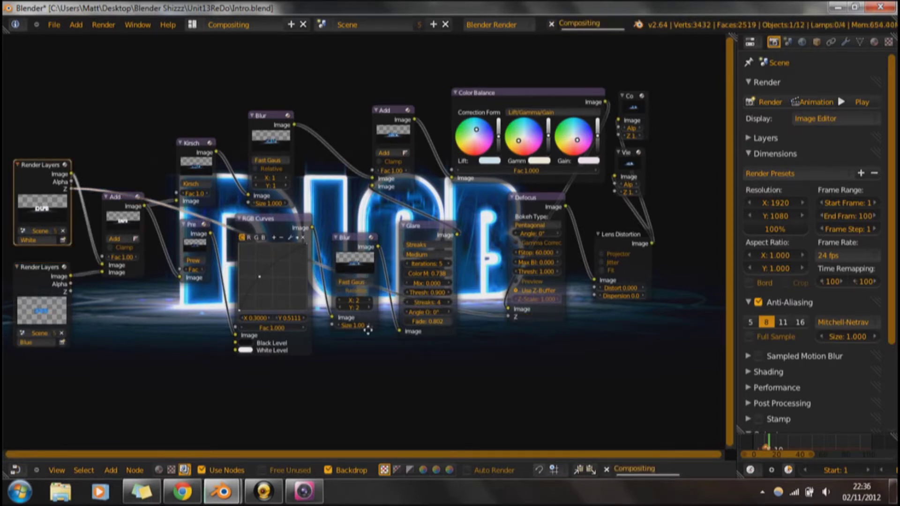
middle_drag(338, 336, 368, 331)
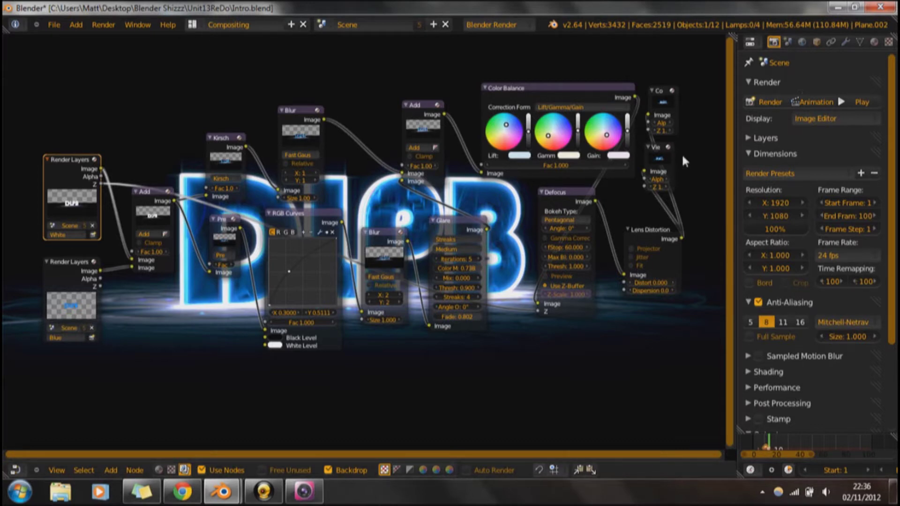
key(ctrl+Left)
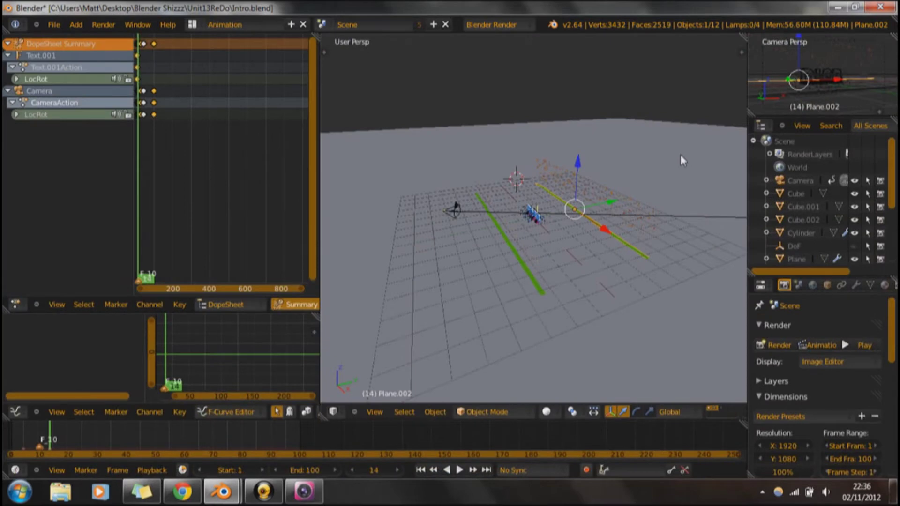
key(ctrl+Right)
Step: Switch to the Blender window with CoolTextTut.blend and make it full screen
key(alt+Tab)
key(alt+Tab)
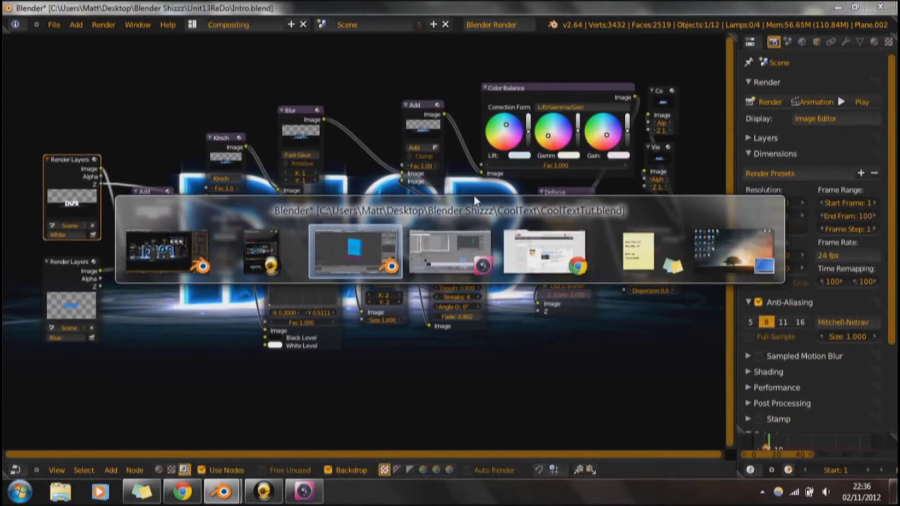
key(alt+Tab)
key(alt+Tab)
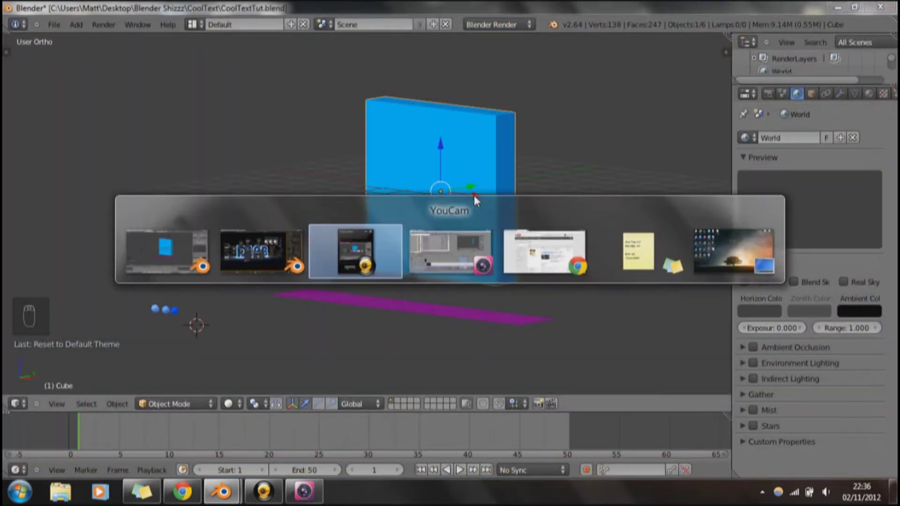
key(alt+Tab)
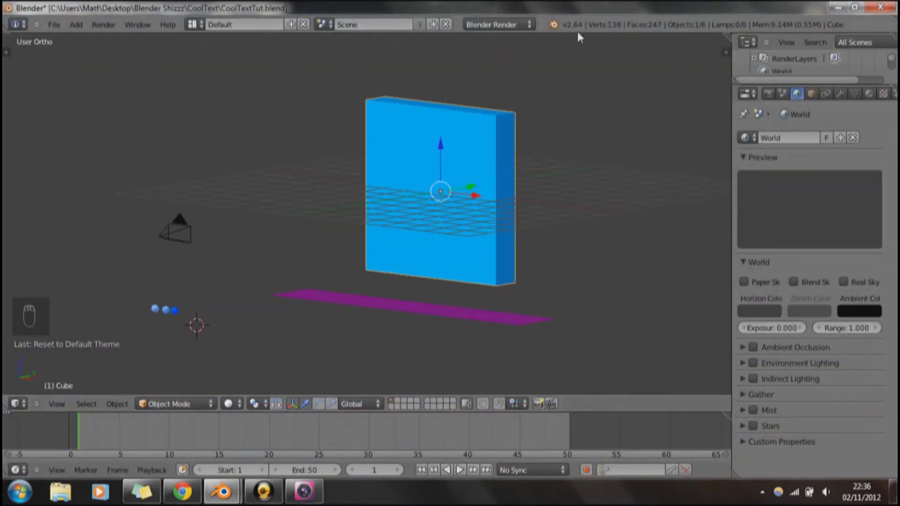
key(alt+F11)
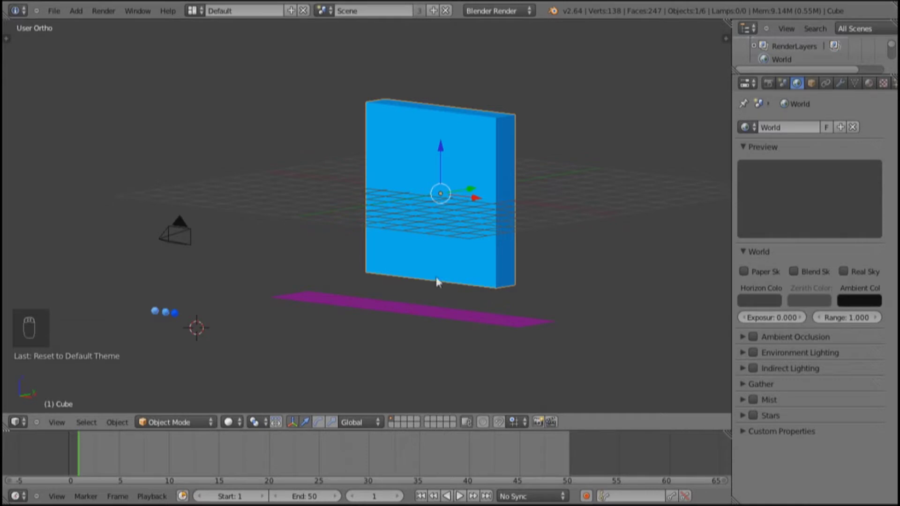
Step: Examine the purple plane, the camera and the blue cube in the scene, viewing them from several angles
middle_drag(408, 281, 468, 258)
right_click(468, 262)
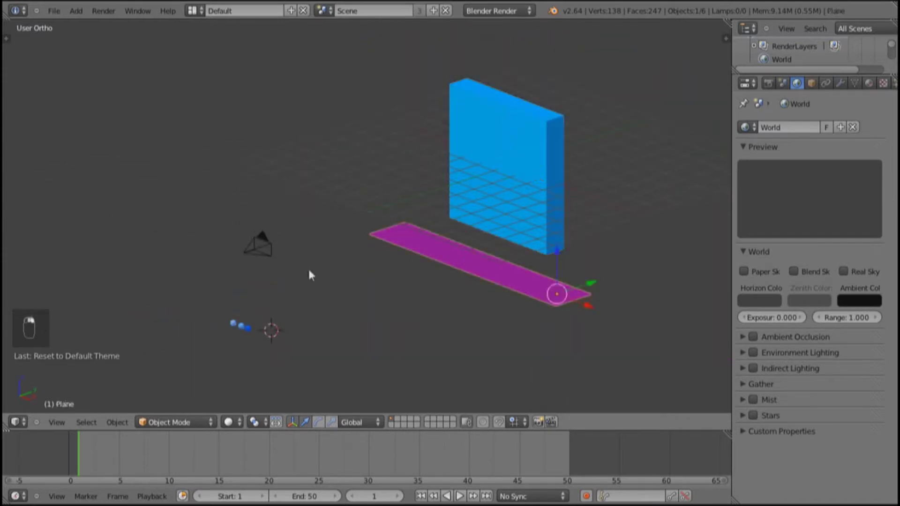
right_click(254, 249)
right_click(520, 194)
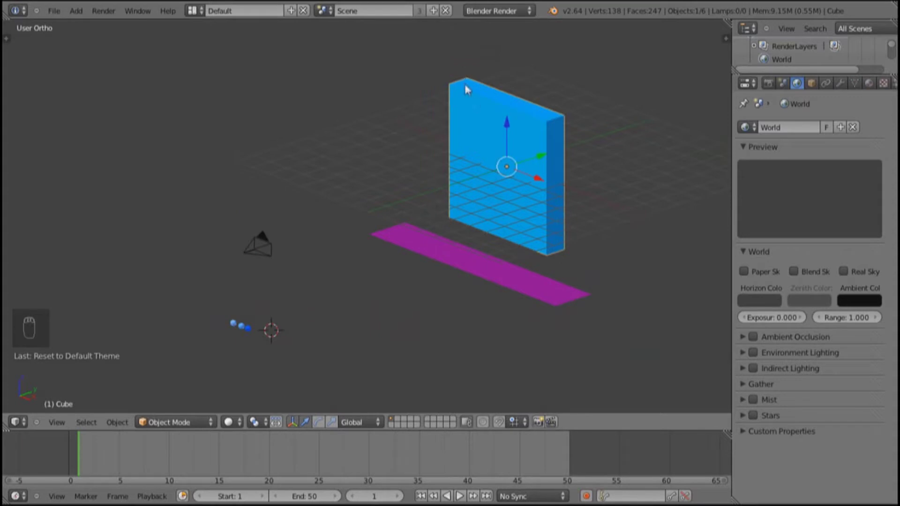
middle_drag(631, 199, 612, 196)
key(KP_Decimal)
scroll(599, 198, down, 3)
right_click(338, 303)
middle_drag(347, 305, 354, 332)
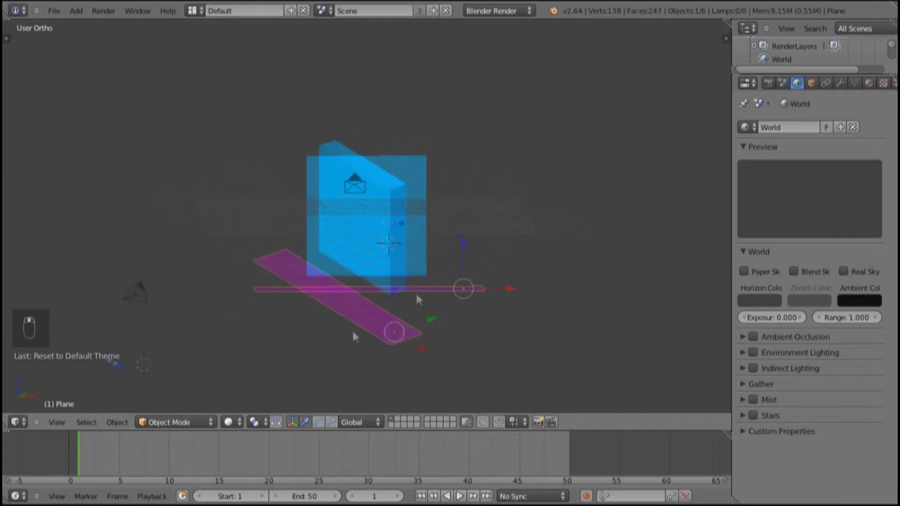
Step: Examine the small blue icospheres up close and their placement relative to the rest of the scene
shift+middle_drag(415, 271, 474, 220)
drag(474, 220, 474, 220)
shift+middle_drag(473, 220, 565, 138)
scroll(232, 291, up, 5)
shift+middle_drag(173, 267, 428, 248)
scroll(328, 244, up, 3)
scroll(407, 205, down, 5)
scroll(331, 239, up, 10)
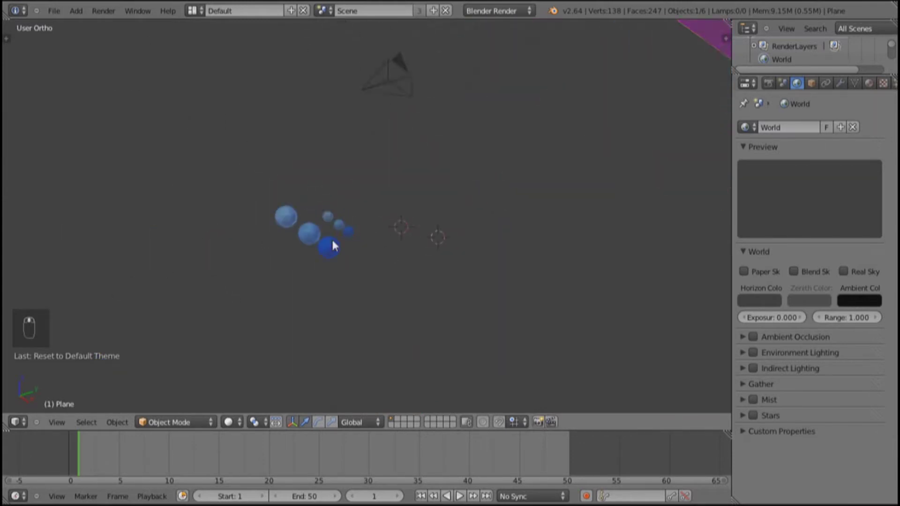
right_drag(146, 223, 181, 230)
right_click(179, 233)
drag(185, 233, 197, 243)
drag(196, 243, 201, 244)
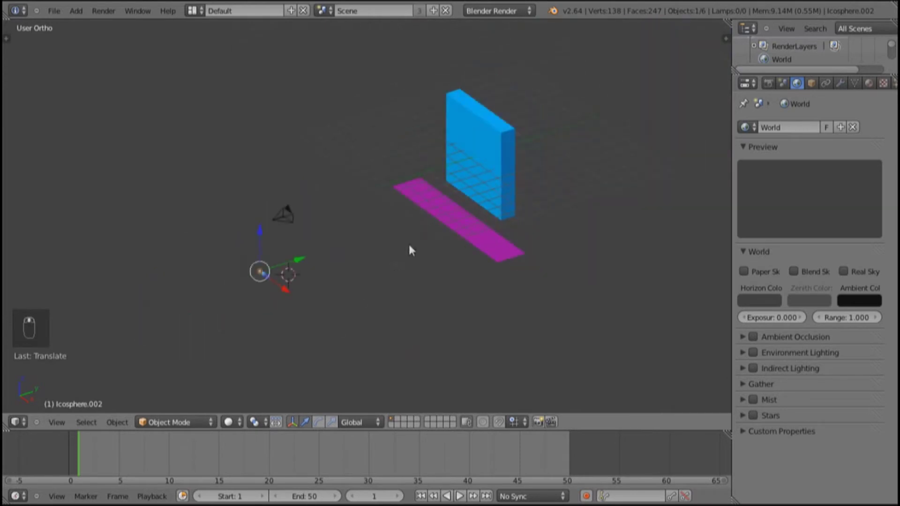
middle_drag(409, 247, 411, 216)
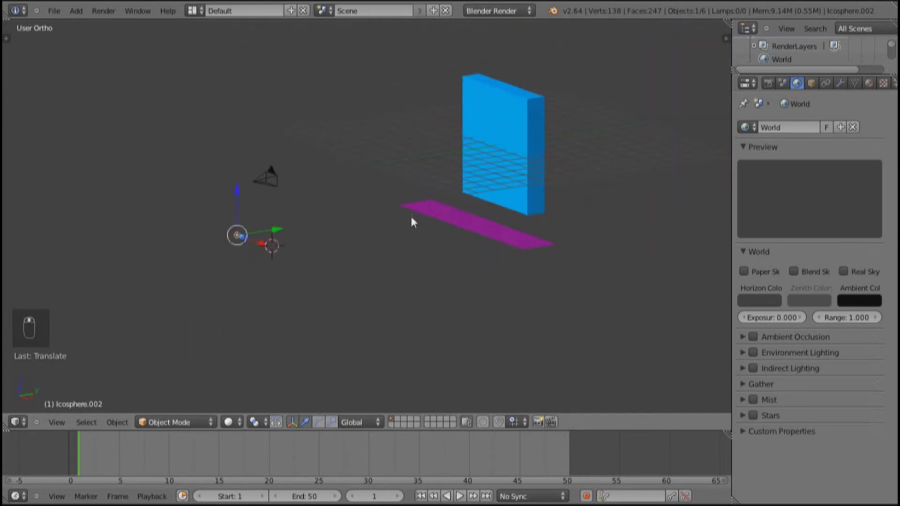
Step: Darken the world's horizon colour to black and enable Indirect Lighting
right_click(446, 209)
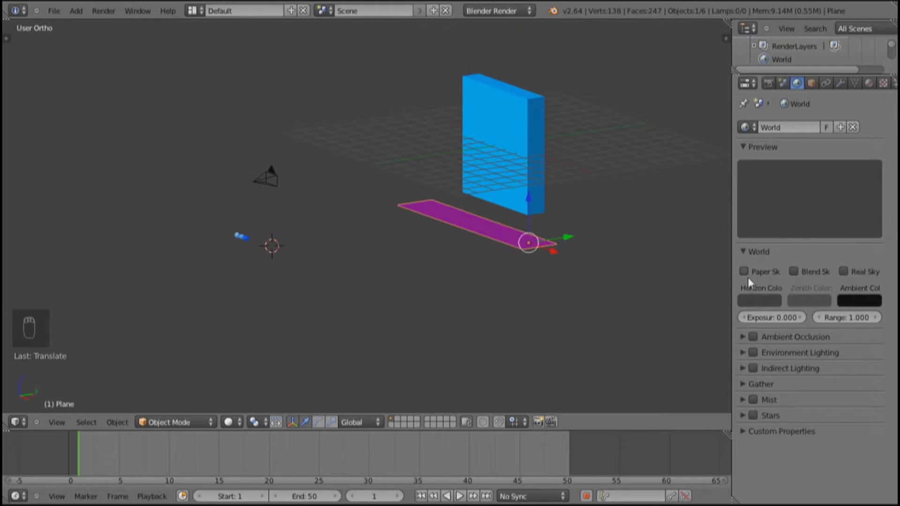
click(752, 303)
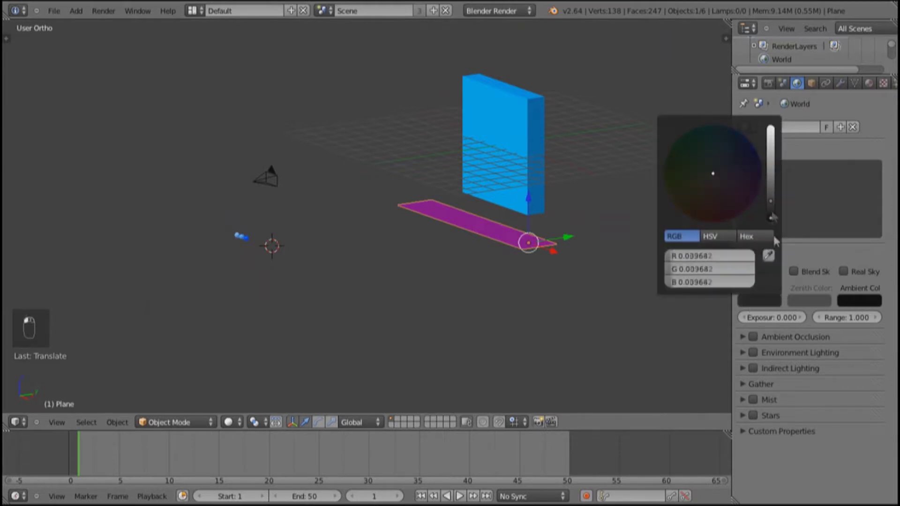
click(744, 370)
click(753, 368)
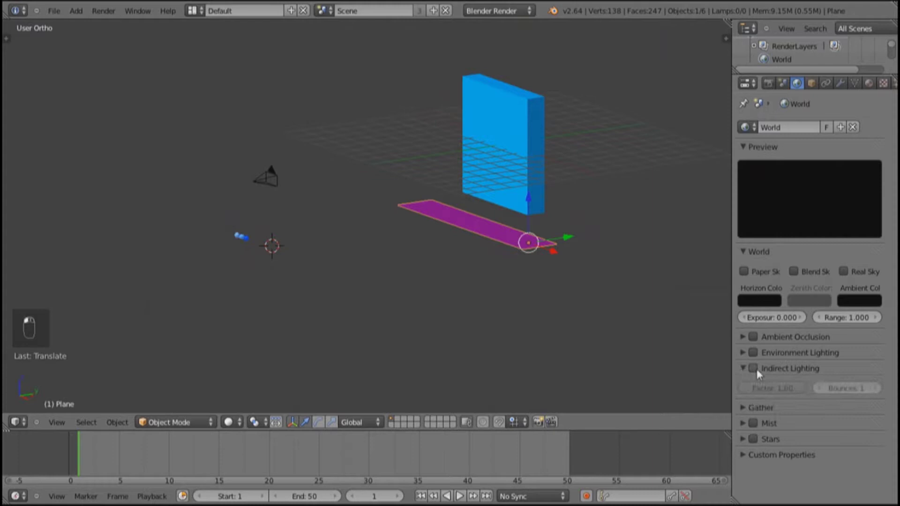
Step: Use Approximate gathering for the world, with Falloff enabled at a strength of 1
click(745, 406)
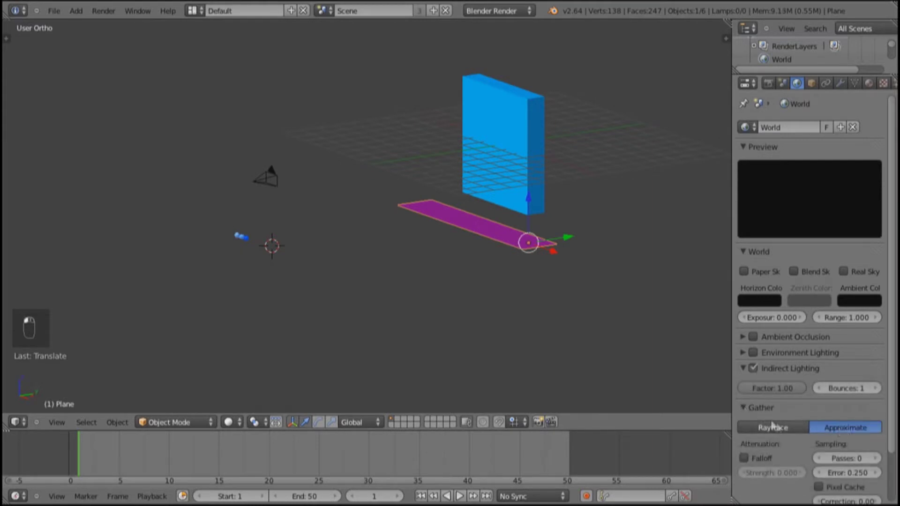
scroll(771, 424, down, 3)
click(758, 400)
click(768, 417)
text(1)
key(Return)
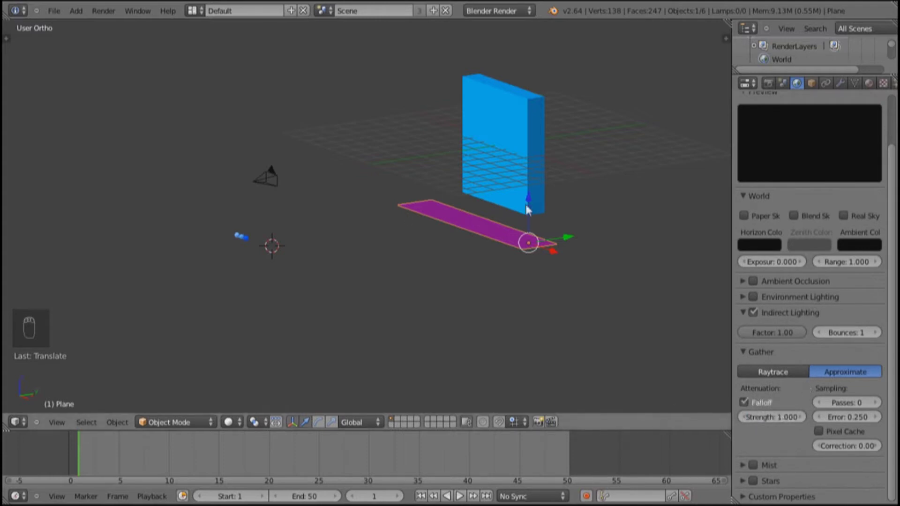
Step: Enlarge the properties area and add a new particle system to the purple plane
key(n)
key(n)
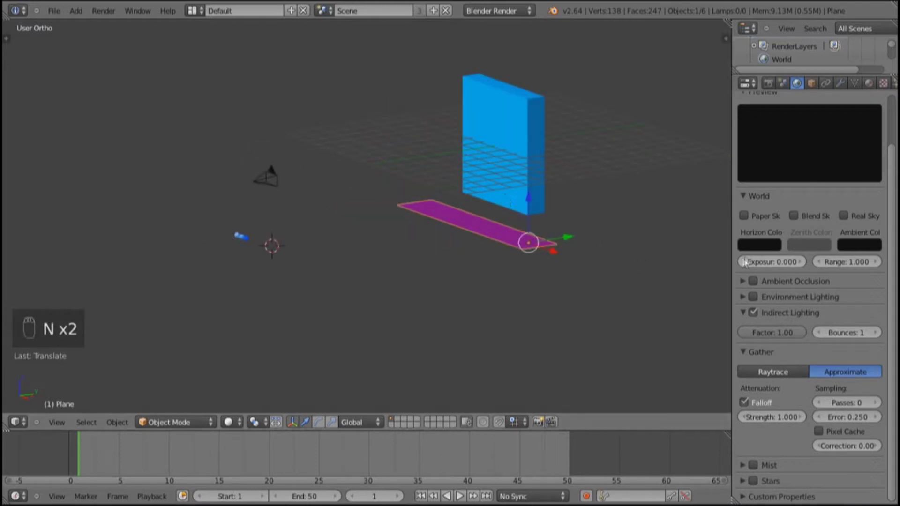
right_click(496, 177)
right_click(482, 237)
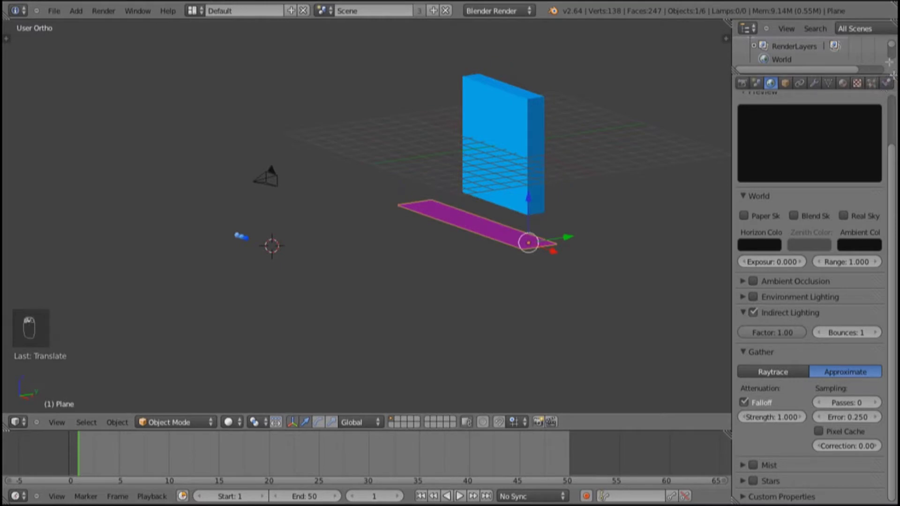
drag(891, 74, 862, 38)
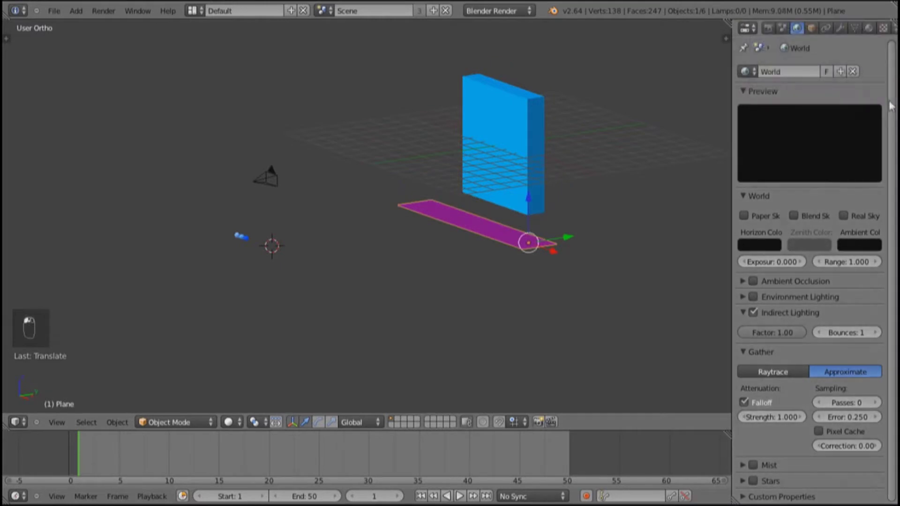
click(871, 28)
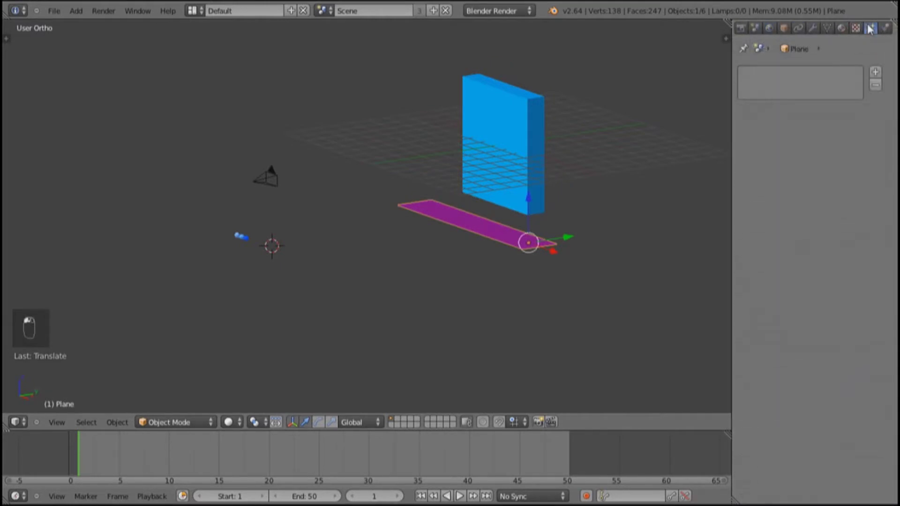
click(875, 72)
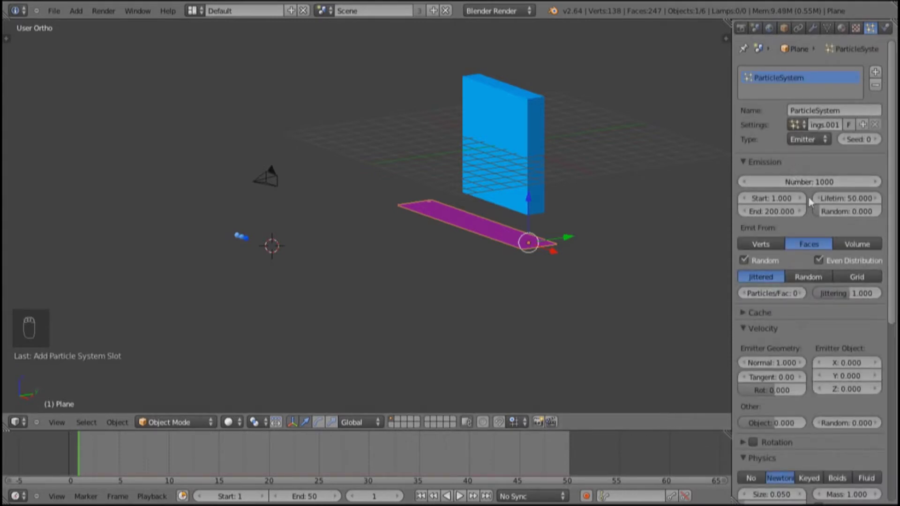
Step: Set the plane's particle emission to 500 particles, ending at frame 50, with a lifetime of 100
click(796, 181)
text(500)
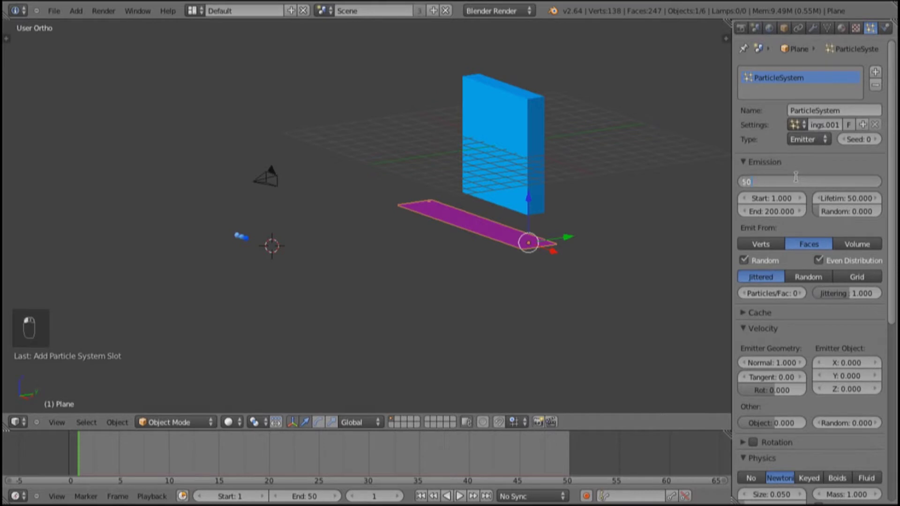
key(Return)
click(772, 212)
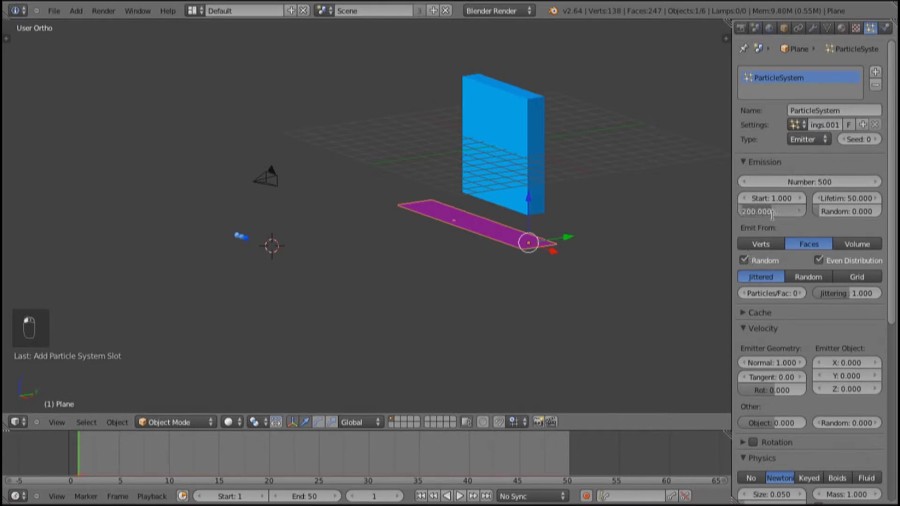
text(500)
key(Return)
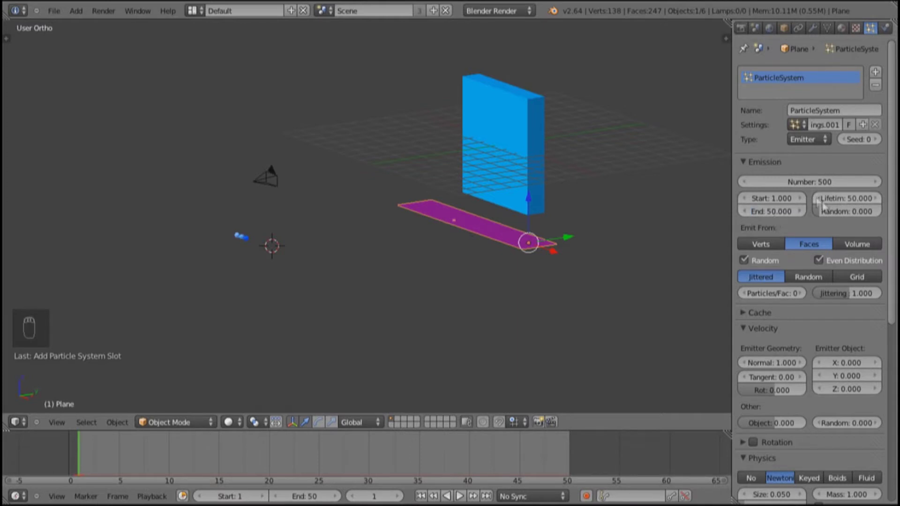
click(858, 196)
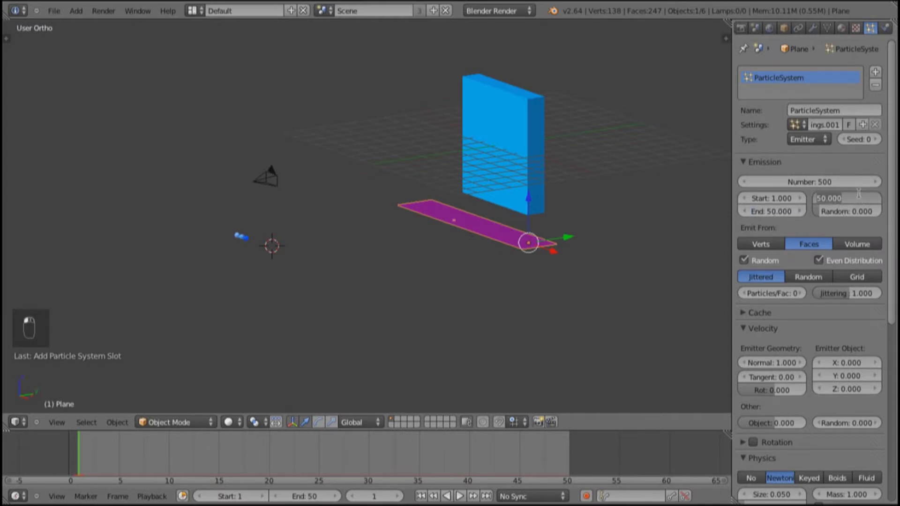
text(100)
key(Return)
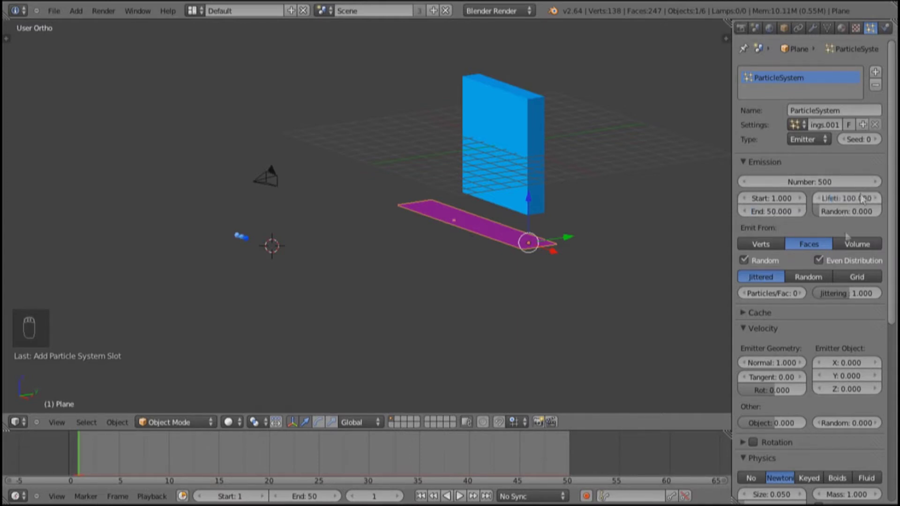
Step: Play the particle animation in the right side view to check how the particles move from the plane
click(754, 162)
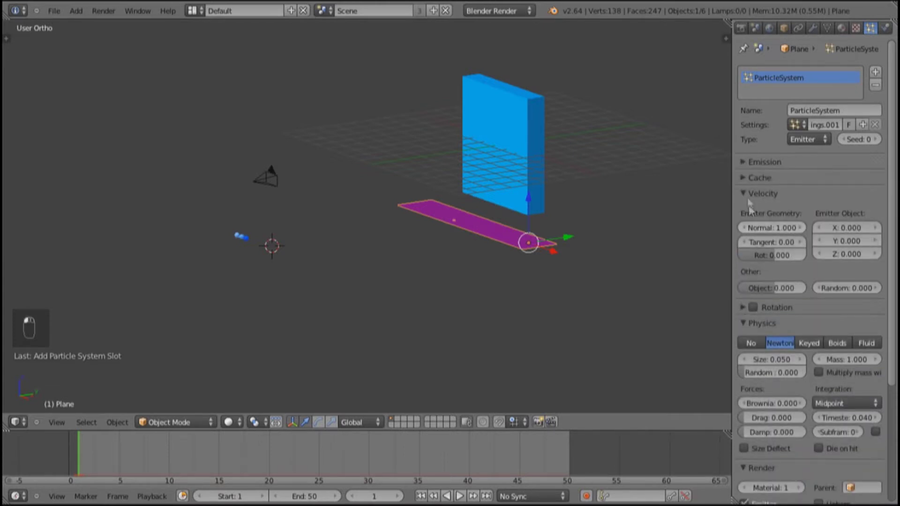
key(KP_3)
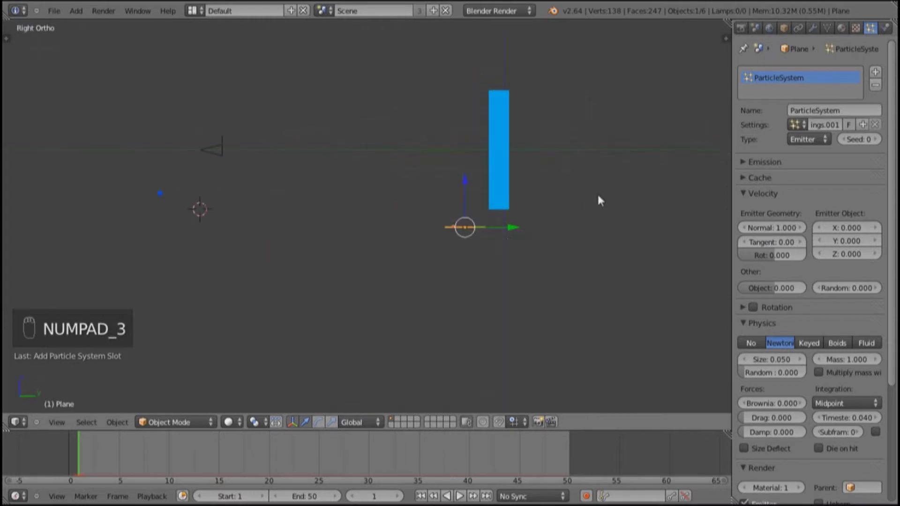
key(alt+a)
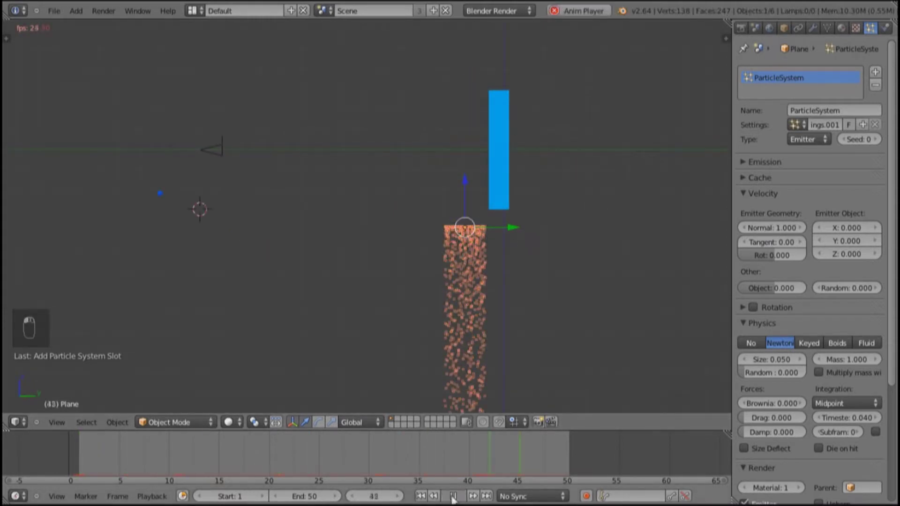
key(alt+a)
Step: Set the particles' normal emission velocity to 12 and preview the animation
click(774, 228)
text(1)
key(Return)
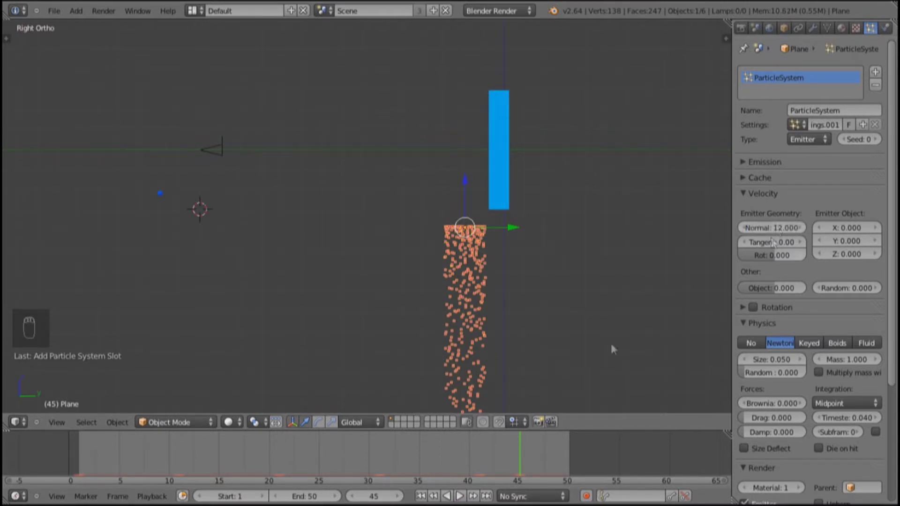
click(460, 496)
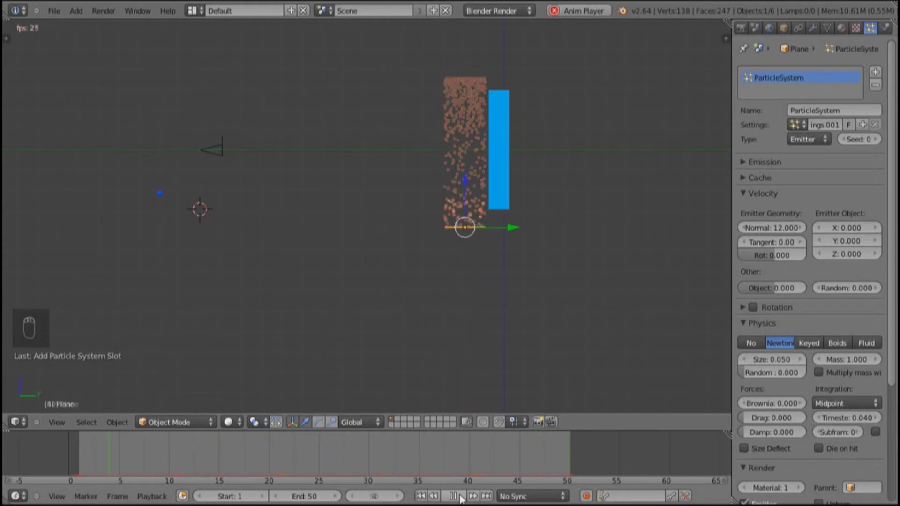
click(460, 497)
Step: Set the particles' normal emission velocity to 13 and replay the animation
click(771, 226)
text(21)
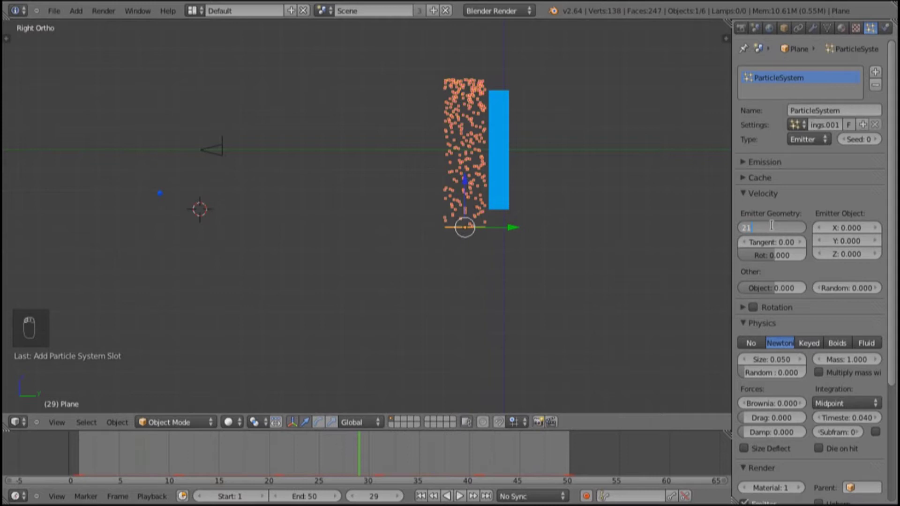
text(3)
key(Return)
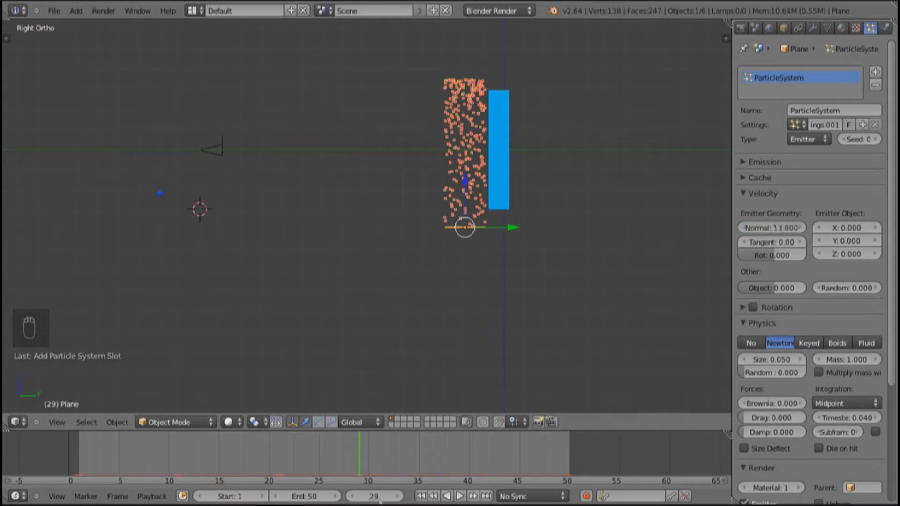
click(434, 495)
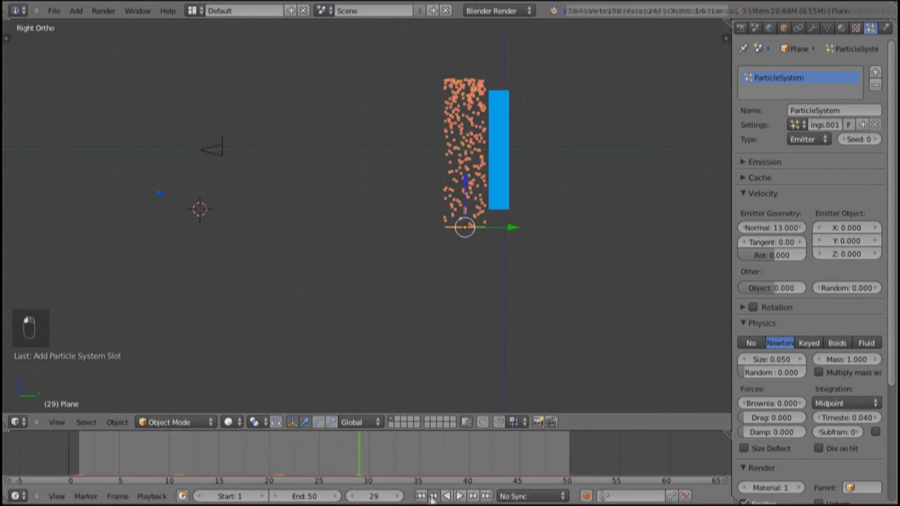
click(459, 496)
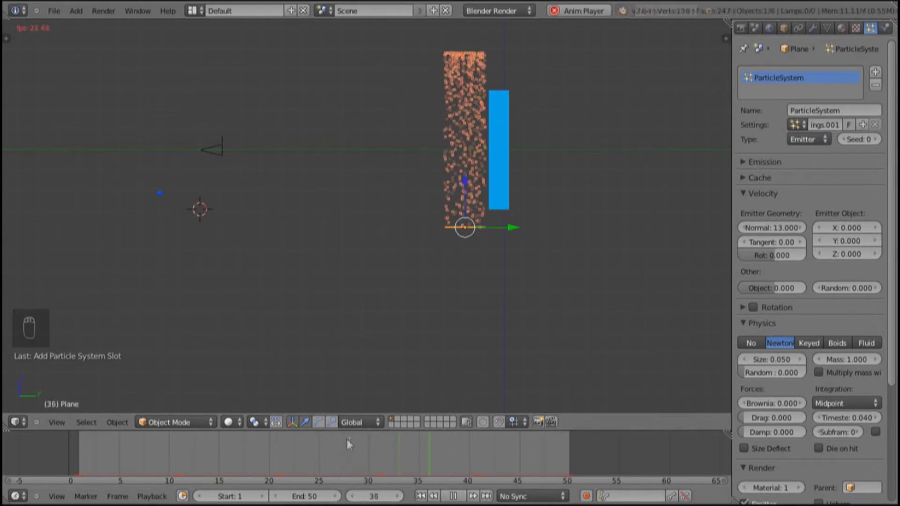
Step: Set the particles' random emission velocity to 0.5 while viewing the emitter plane at an angle
middle_drag(252, 240, 327, 259)
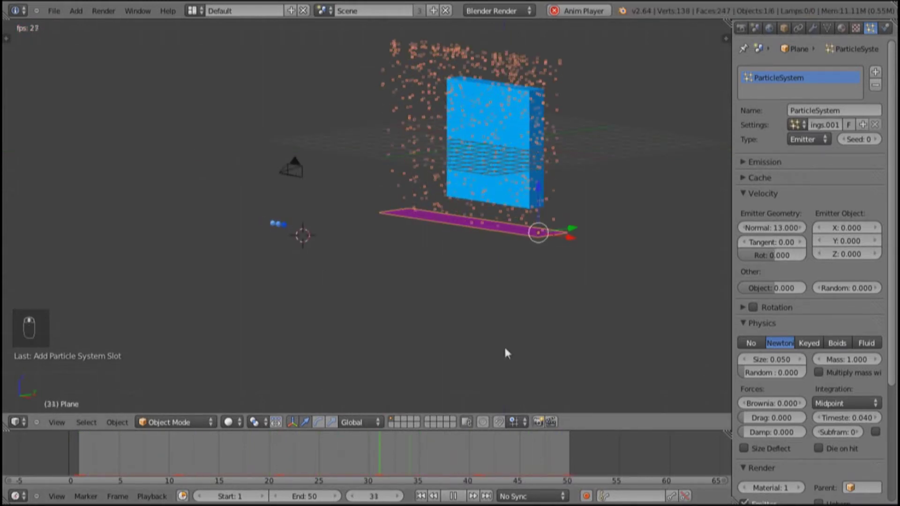
click(836, 289)
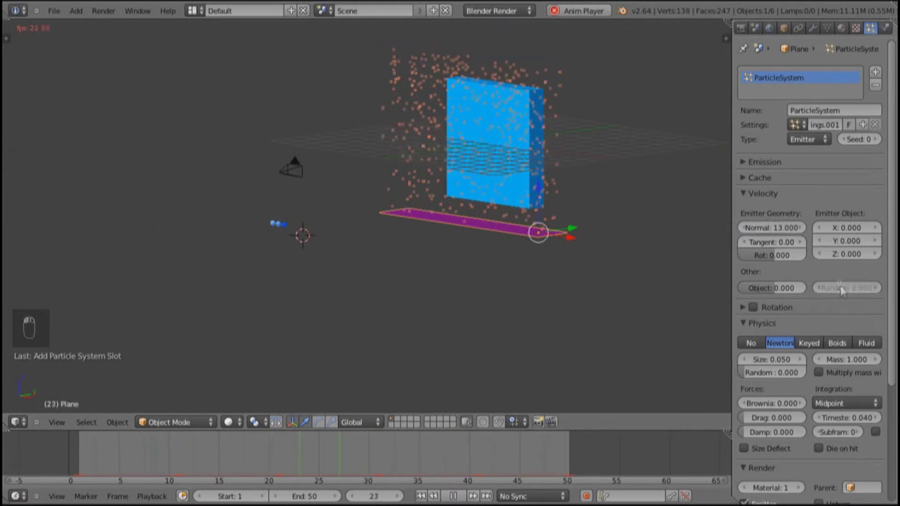
text(0.5)
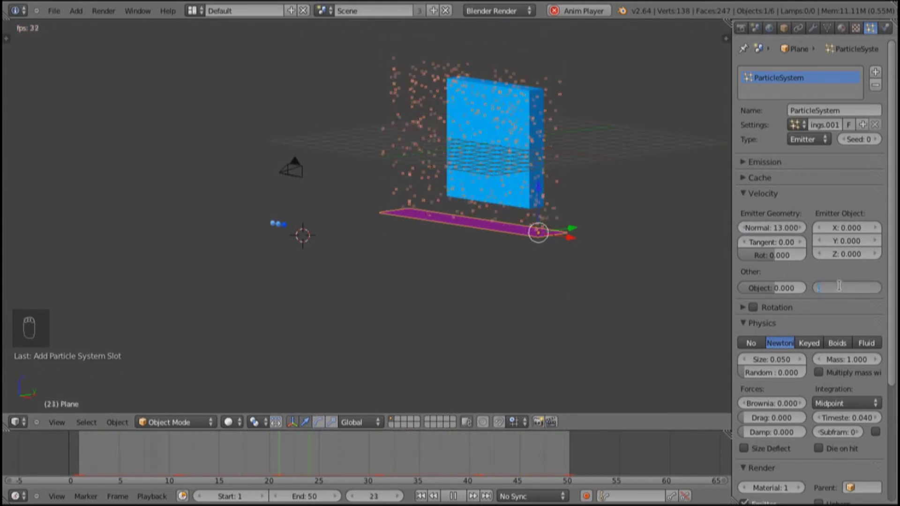
key(Return)
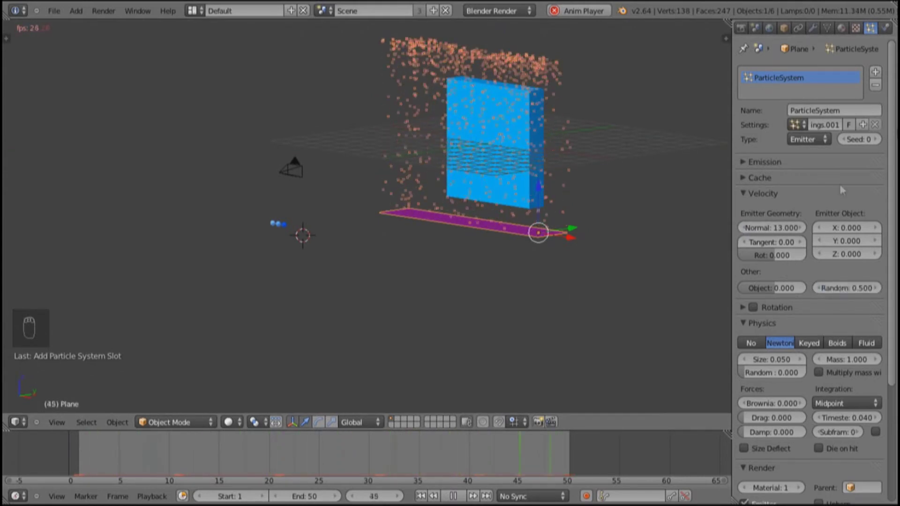
Step: Exclude the emitter plane from the particle render and render the particles as a Group
click(741, 193)
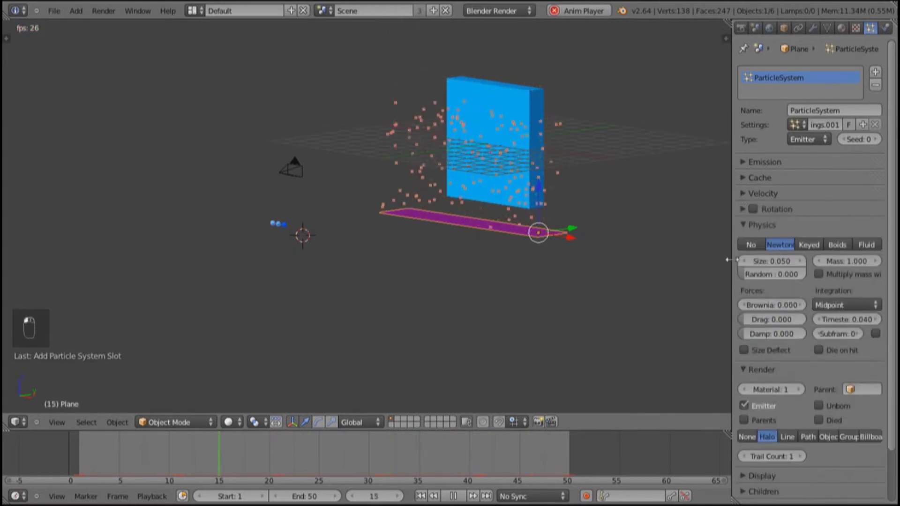
click(744, 226)
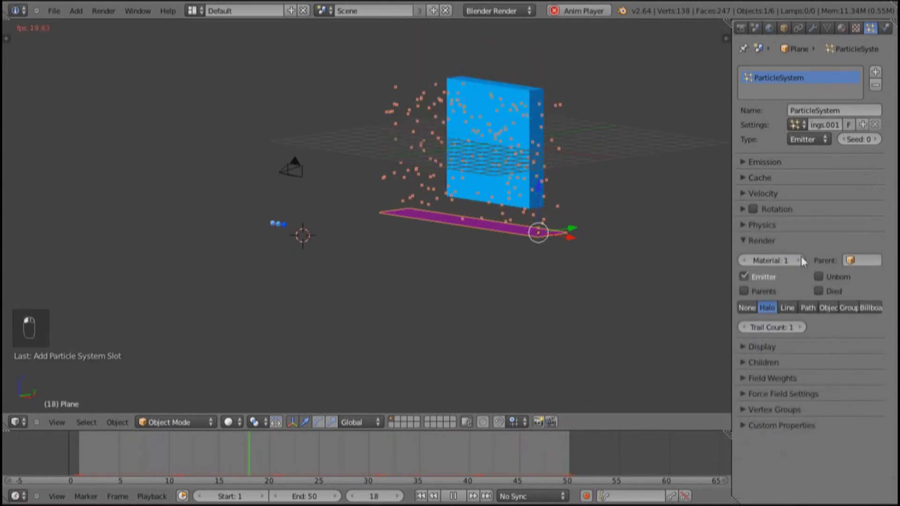
click(746, 280)
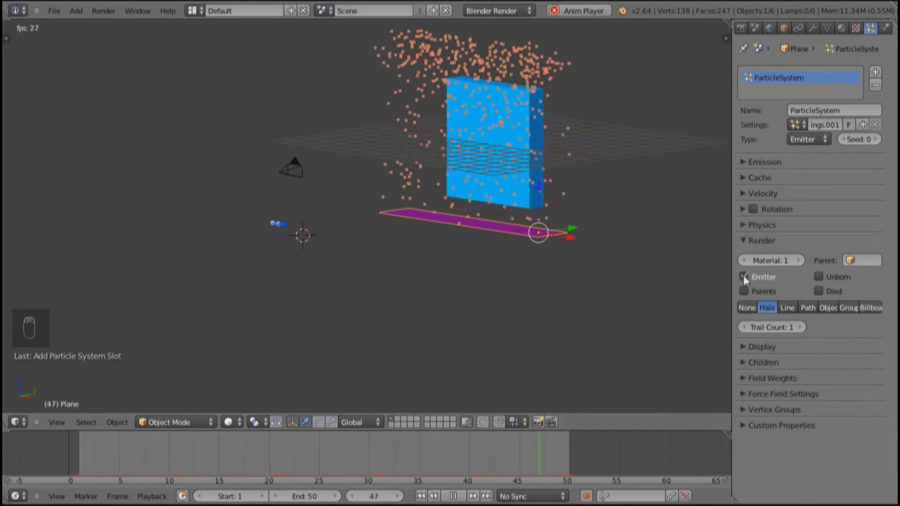
click(848, 309)
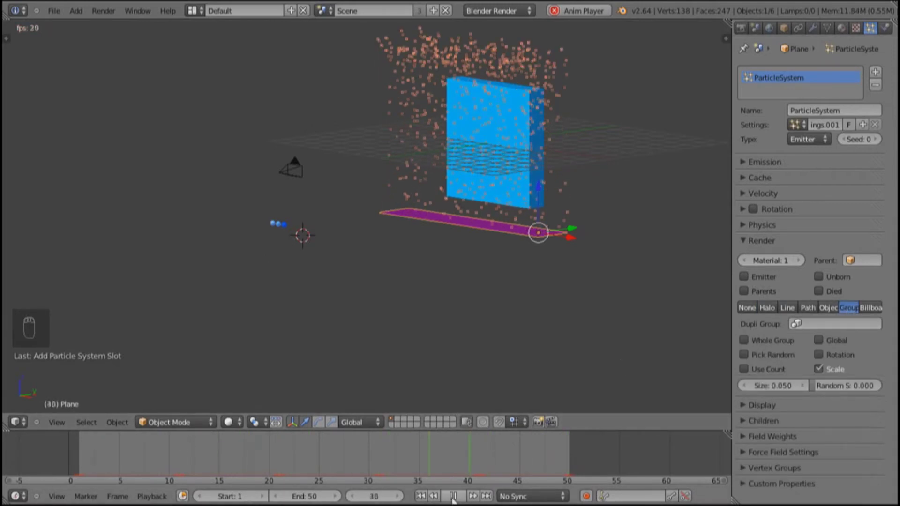
Step: Stop playback and put the three small blue icospheres beside the camera into a new group
key(alt+a)
key(KP_5)
shift+middle_drag(280, 235, 416, 237)
scroll(422, 238, up, 5)
shift+middle_drag(479, 243, 376, 263)
right_click(365, 260)
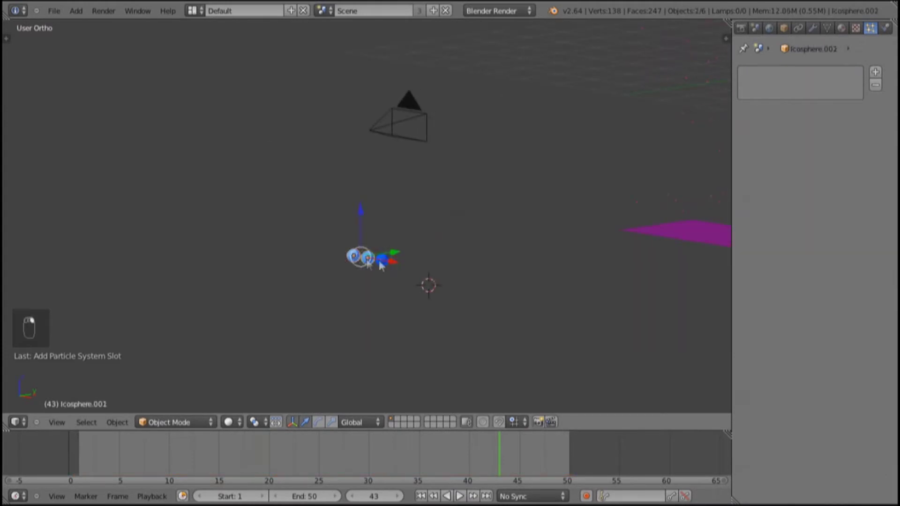
shift+right_click(373, 266)
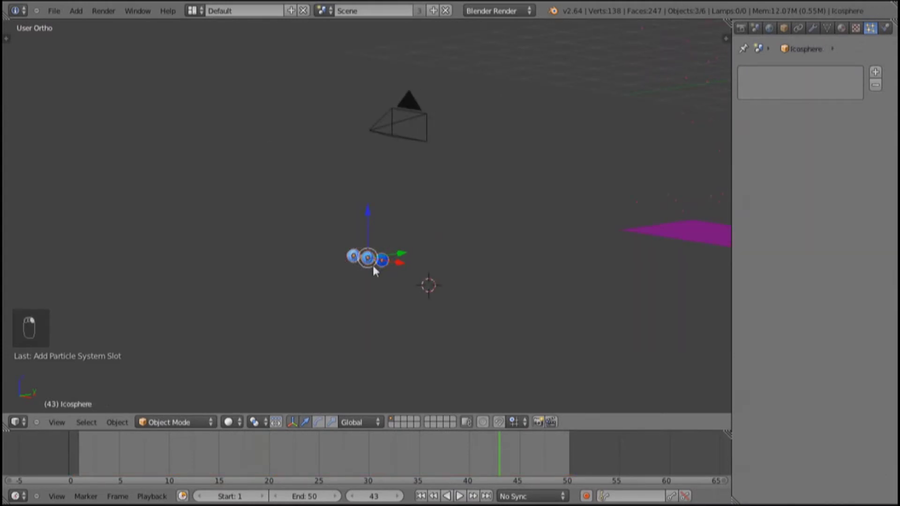
key(ctrl+g)
Step: Rename the new icosphere group as LightSim
key(t)
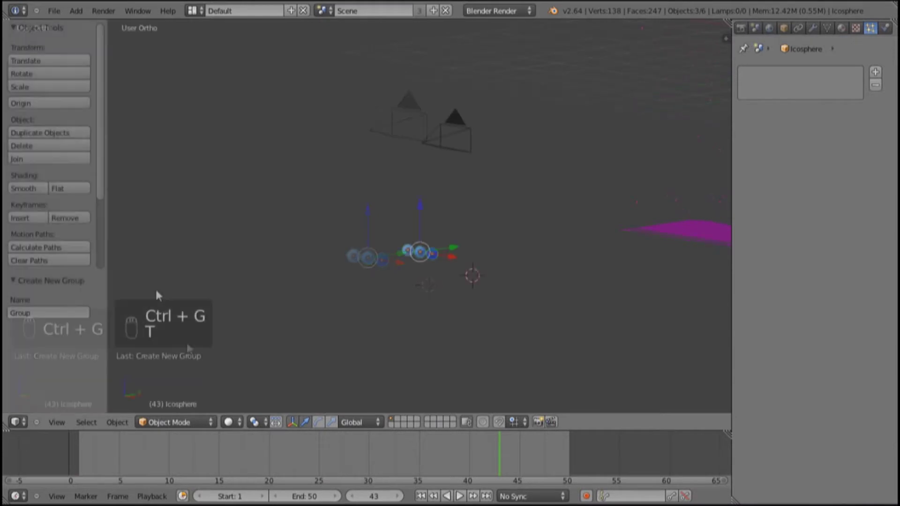
click(62, 312)
text(CightSim)
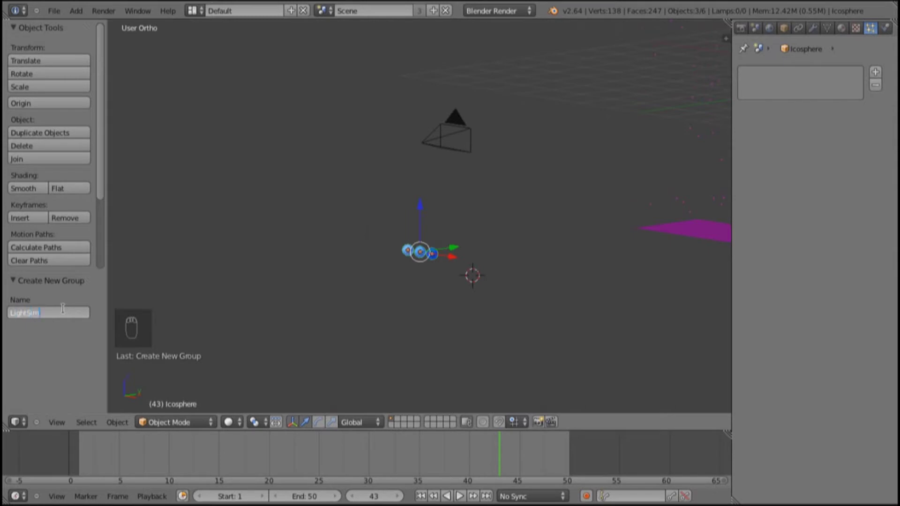
key(Return)
Step: Examine the arrangement of the blue cube, camera, icospheres and emitter plane from several angles
middle_drag(311, 263, 595, 226)
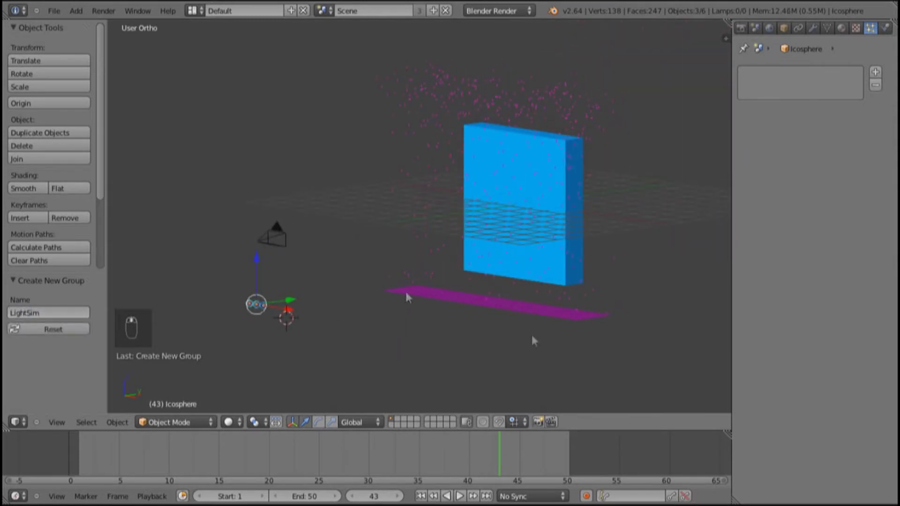
middle_drag(539, 189, 424, 211)
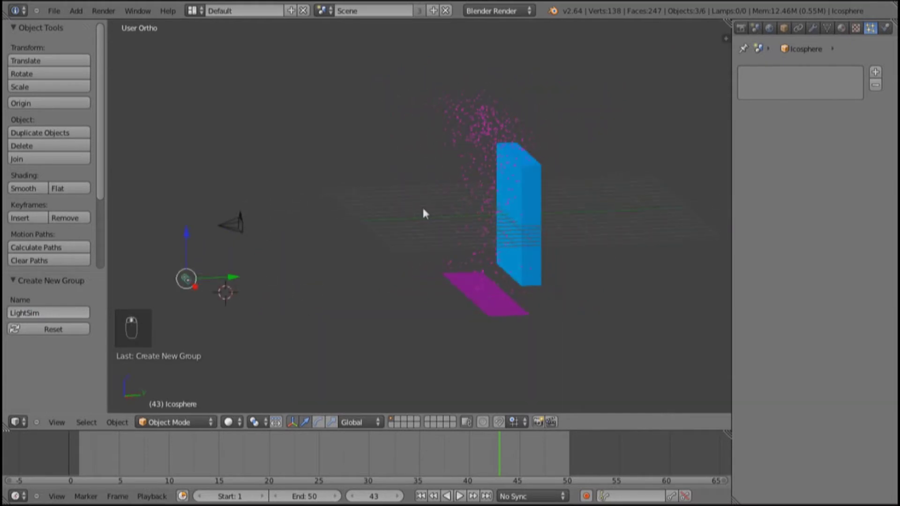
right_click(526, 195)
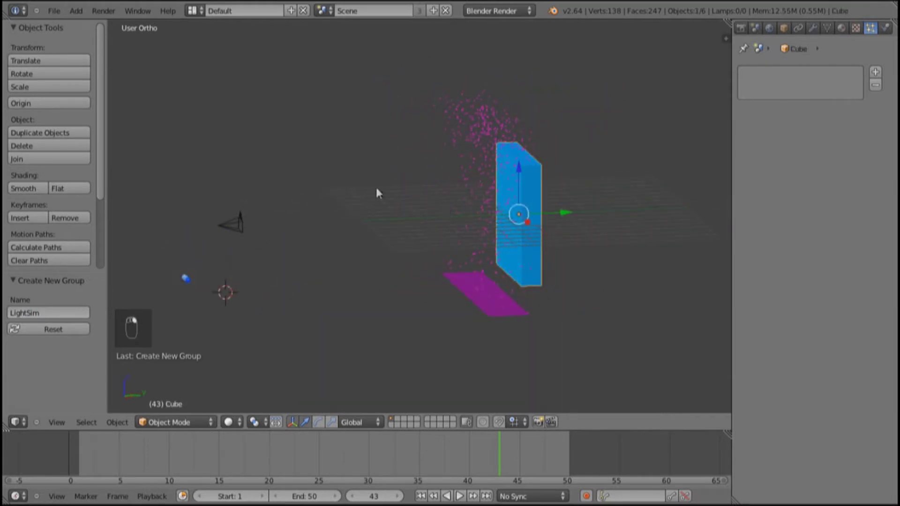
middle_drag(469, 244, 543, 239)
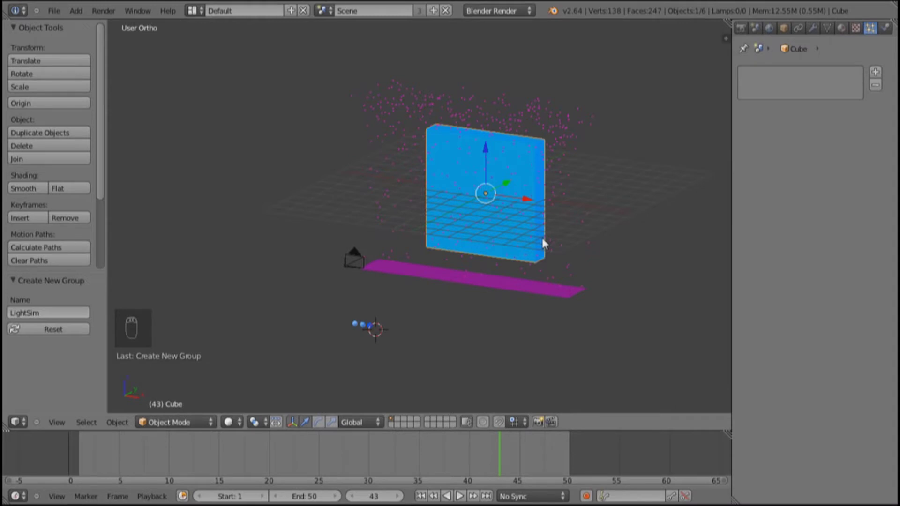
middle_drag(608, 222, 347, 289)
key(t)
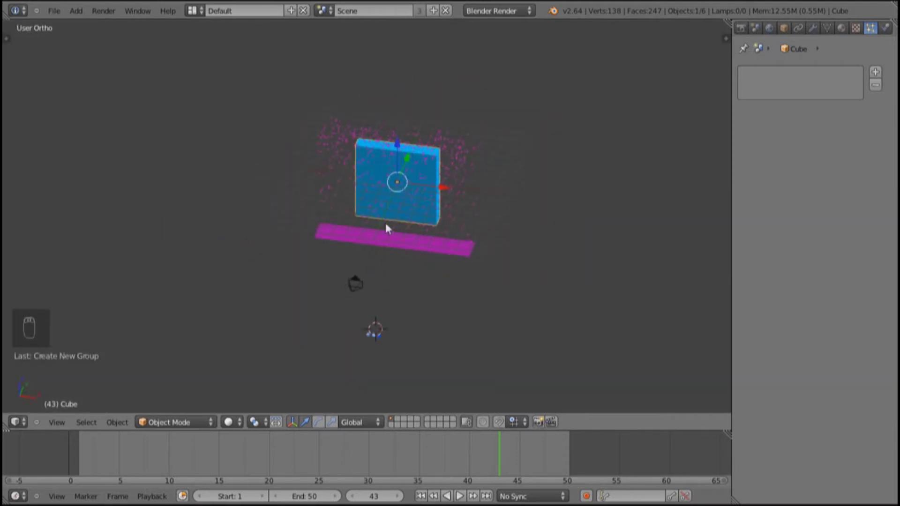
right_click(355, 283)
middle_drag(460, 216, 387, 204)
right_click(296, 265)
right_click(287, 265)
right_click(415, 277)
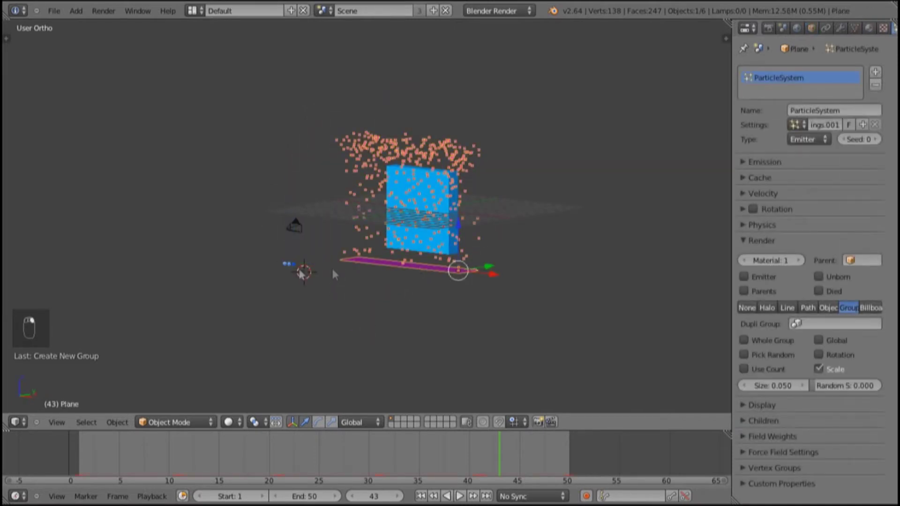
scroll(289, 278, up, 5)
right_click(136, 366)
right_click(134, 364)
Step: Assign LightSim as the purple plane's particle Dupli Group and set the particle size to 0.2
right_click(474, 360)
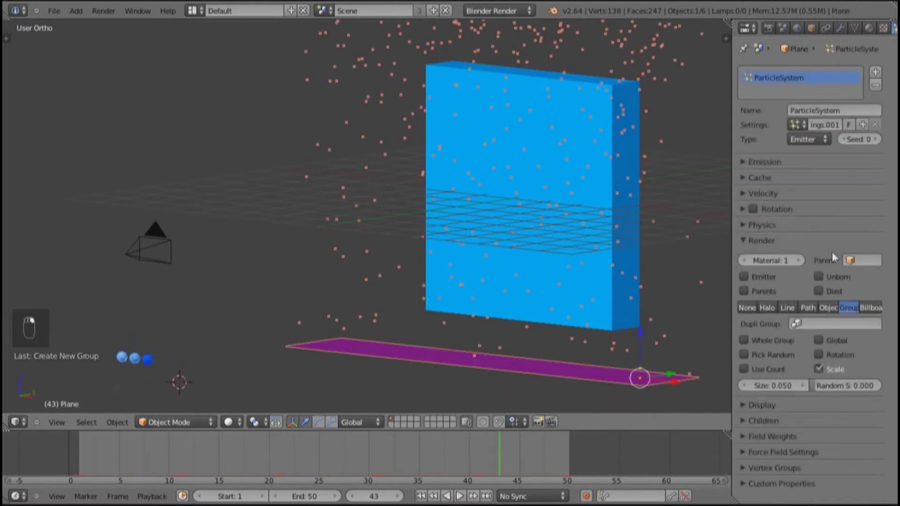
click(841, 323)
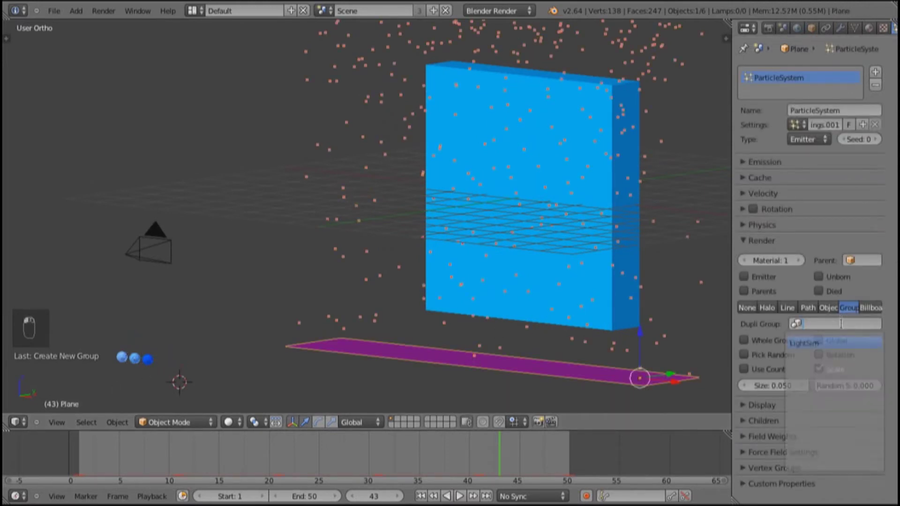
click(834, 337)
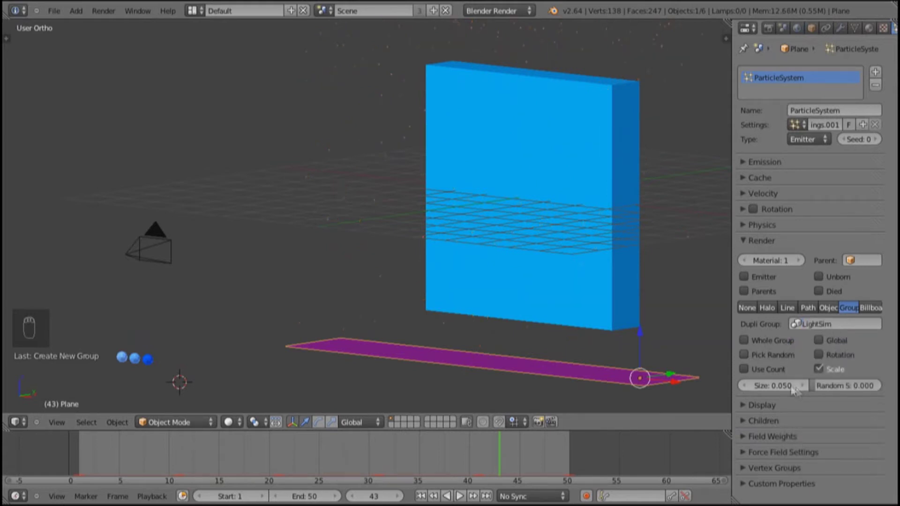
click(771, 386)
text(0.2)
key(Return)
Step: Set the particles' random size to 0.5, enable Pick Random, and check the result through the camera
click(823, 386)
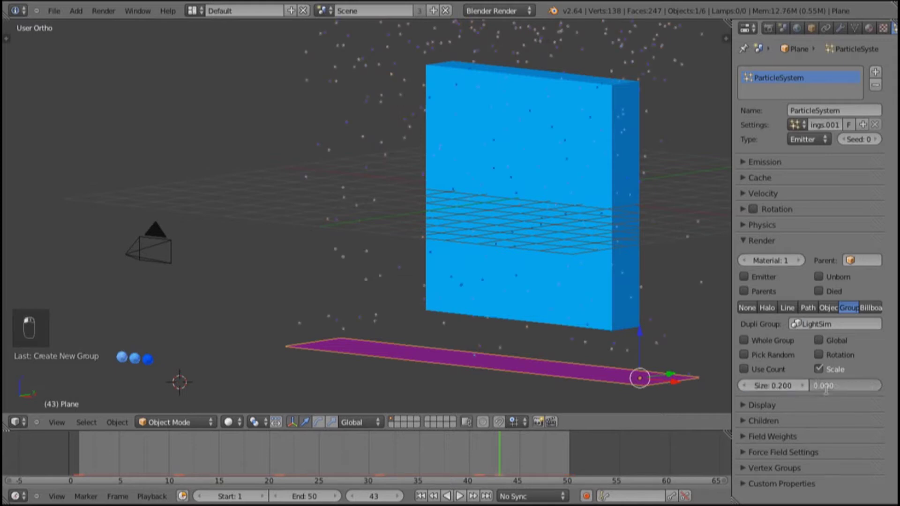
text(0.5)
key(Return)
click(750, 356)
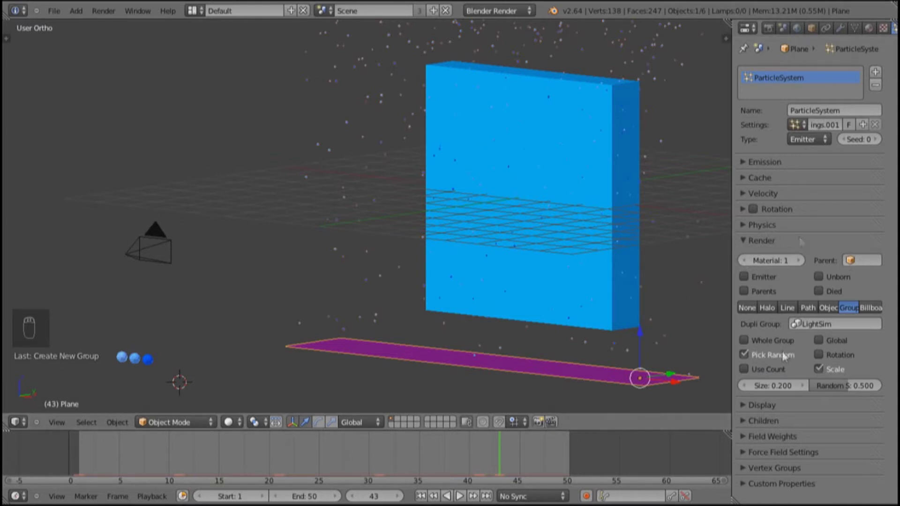
click(750, 242)
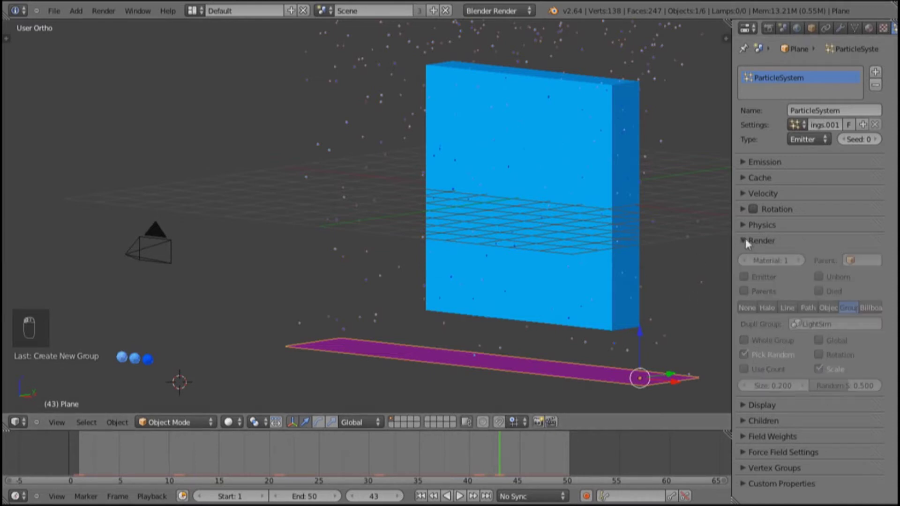
key(KP_0)
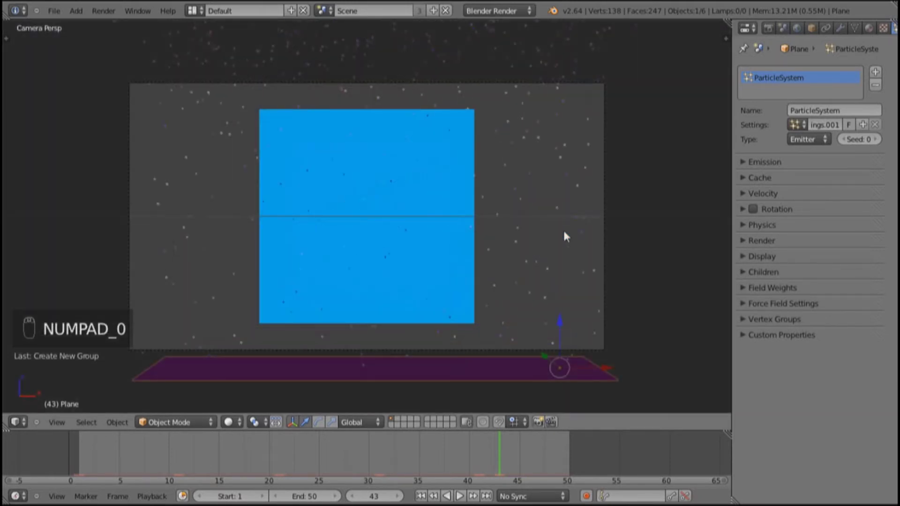
middle_drag(576, 302, 495, 317)
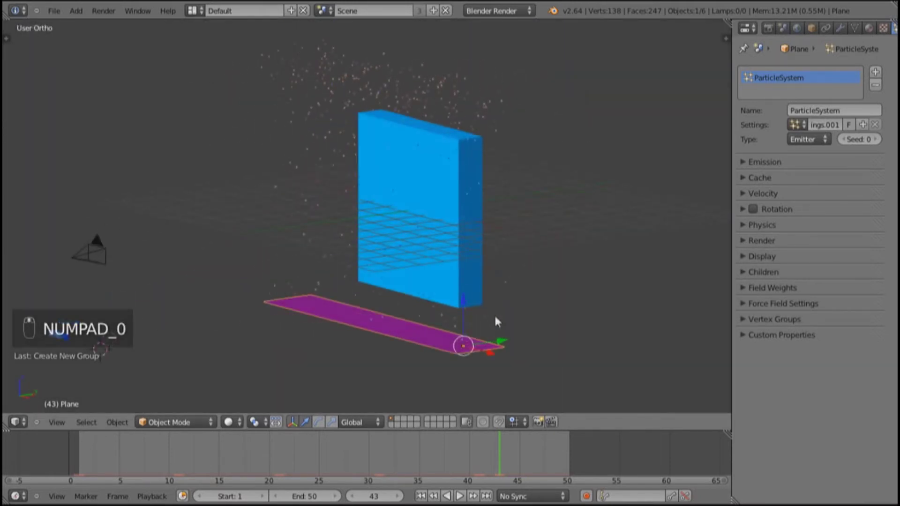
Step: Examine the layer setup of the finished DLPB logo scene in Intro.blend and return to the cube scene
scroll(496, 319, down, 3)
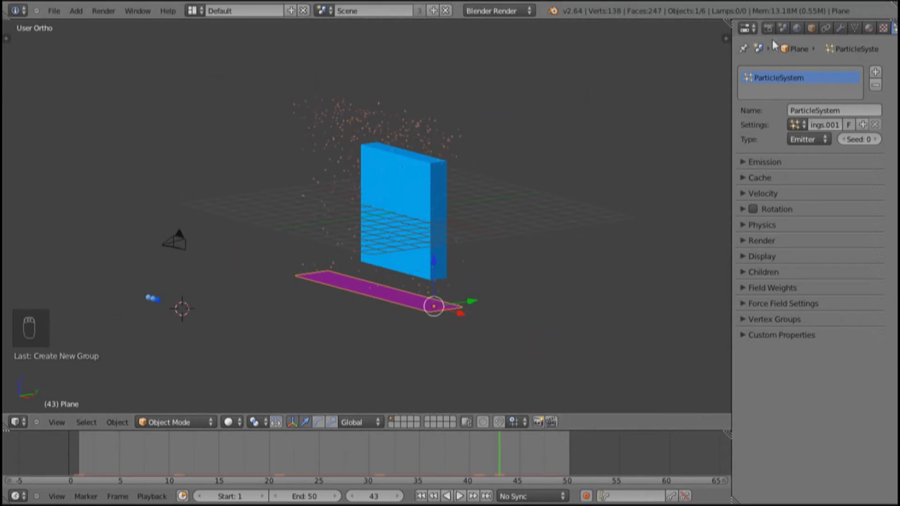
key(alt+Tab)
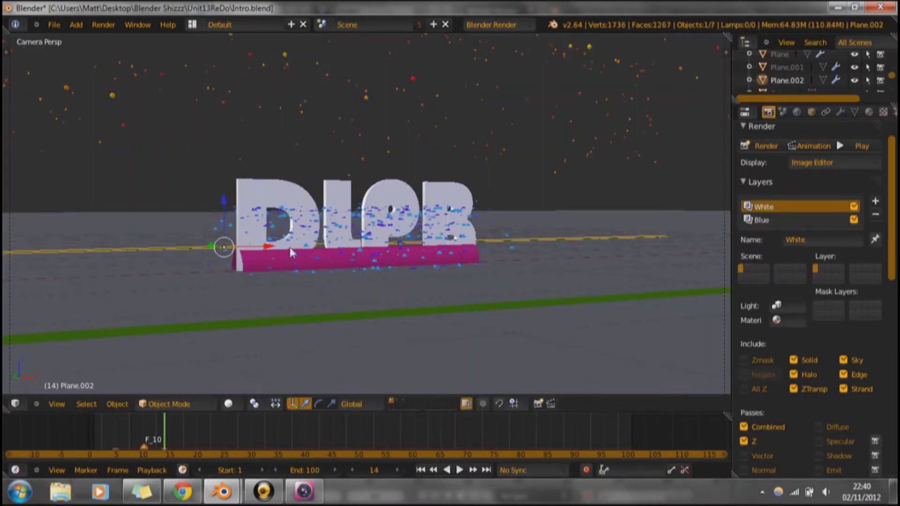
key(2)
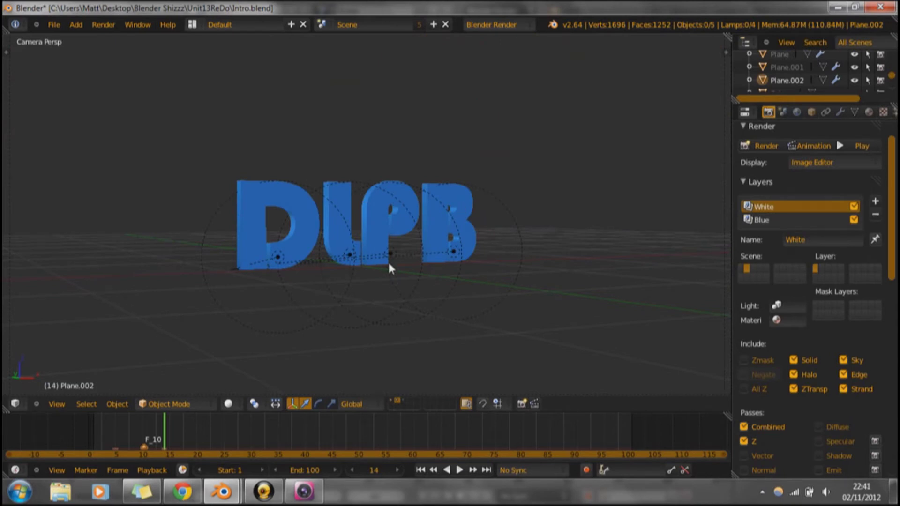
key(ctrl+Left)
key(F11)
key(alt+Tab)
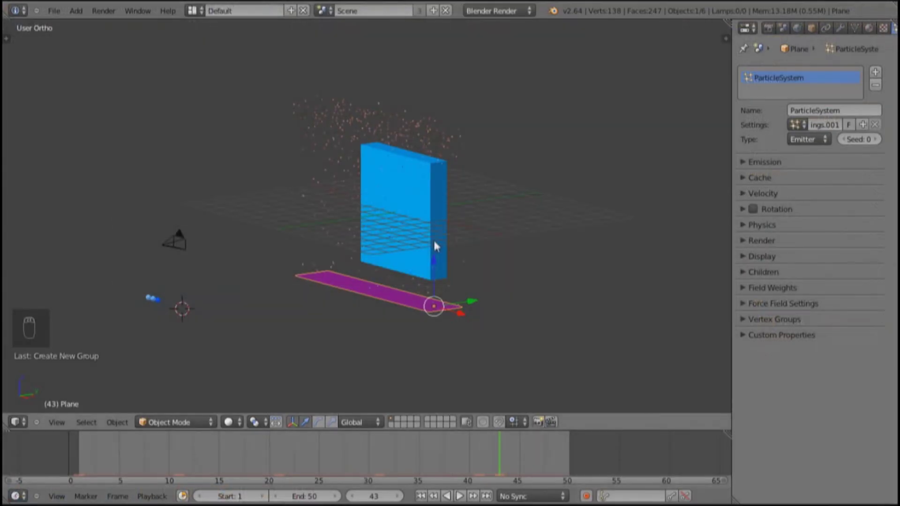
Step: Move the purple emitter plane to layer 2 and show layer 2 together with layer 1
right_click(393, 298)
key(m)
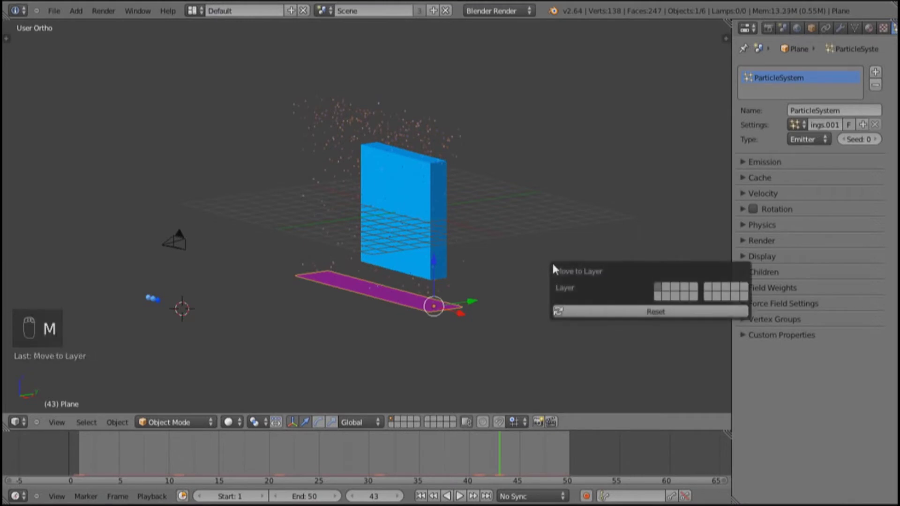
key(2)
click(547, 247)
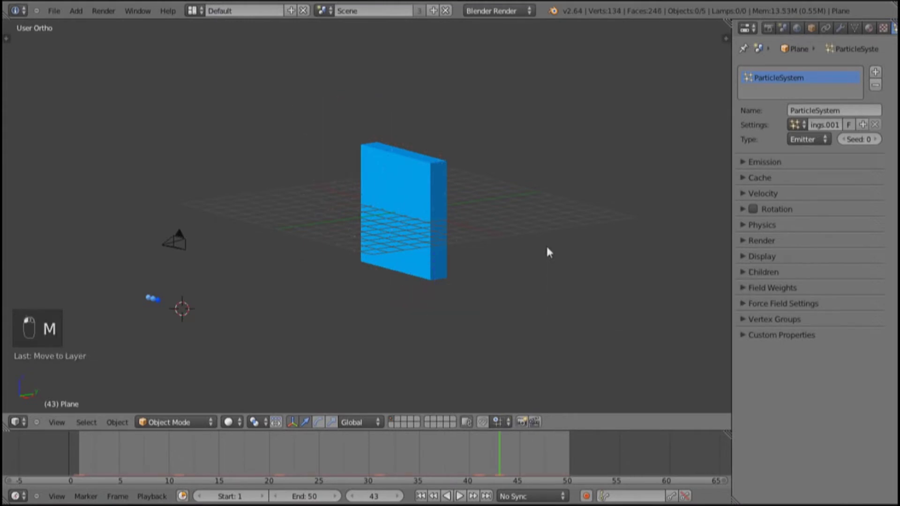
key(shift+2)
middle_drag(173, 328, 334, 329)
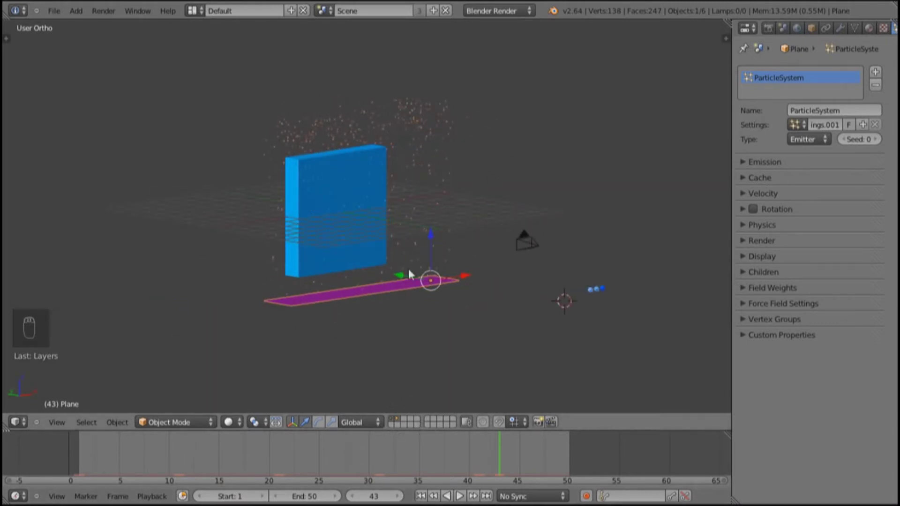
Step: Rename the existing render layer as Main and restrict it to layer 1
click(768, 28)
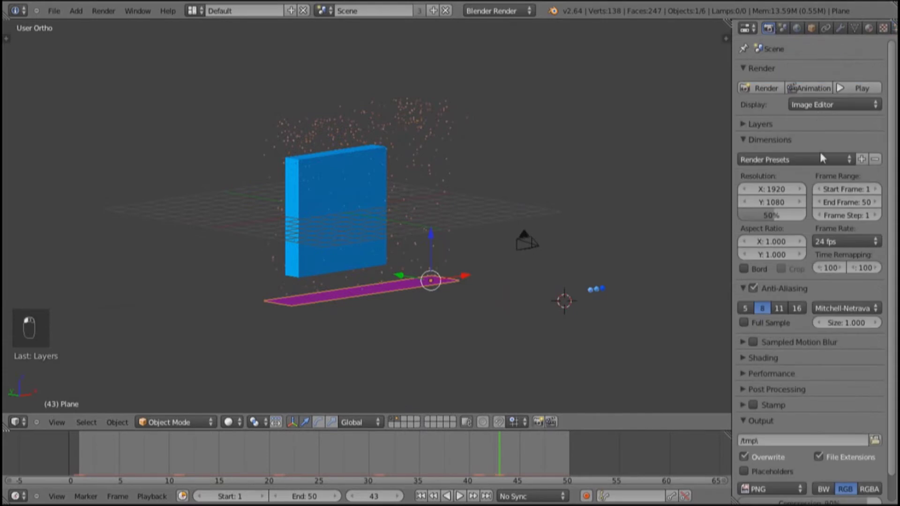
click(769, 124)
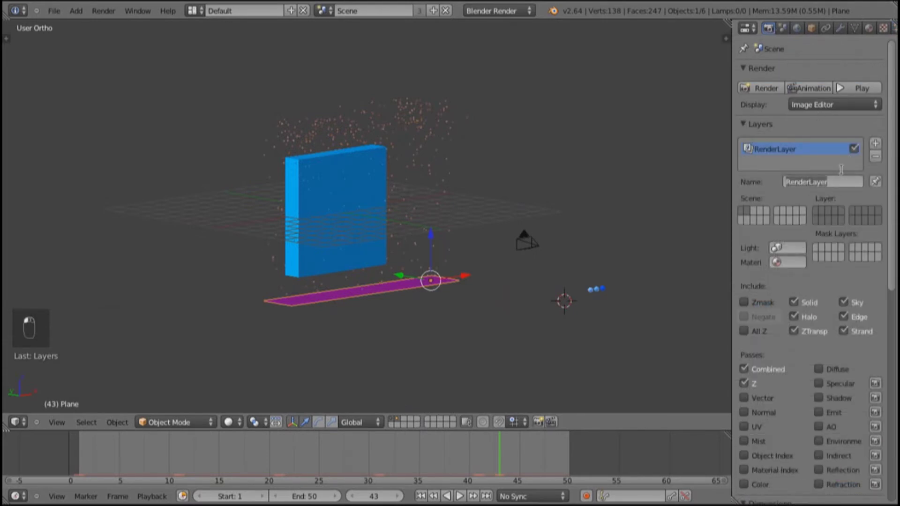
text(Main)
key(Return)
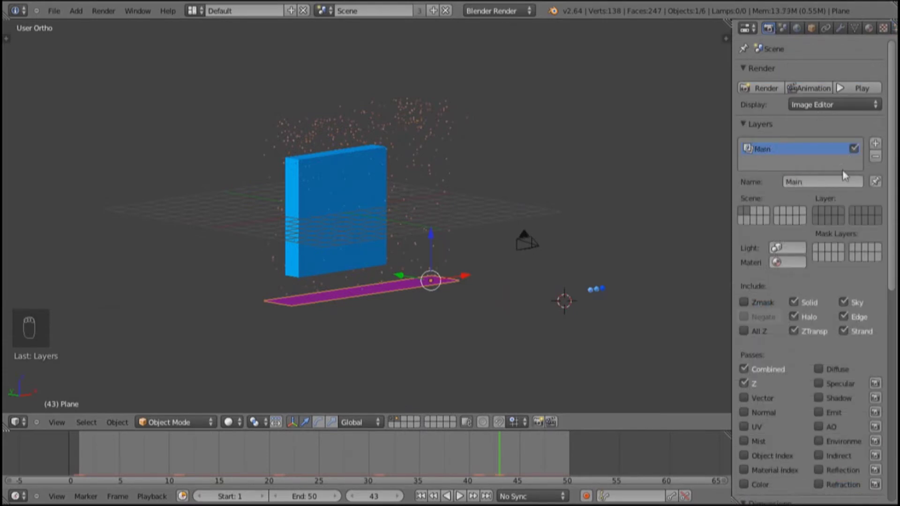
right_click(321, 182)
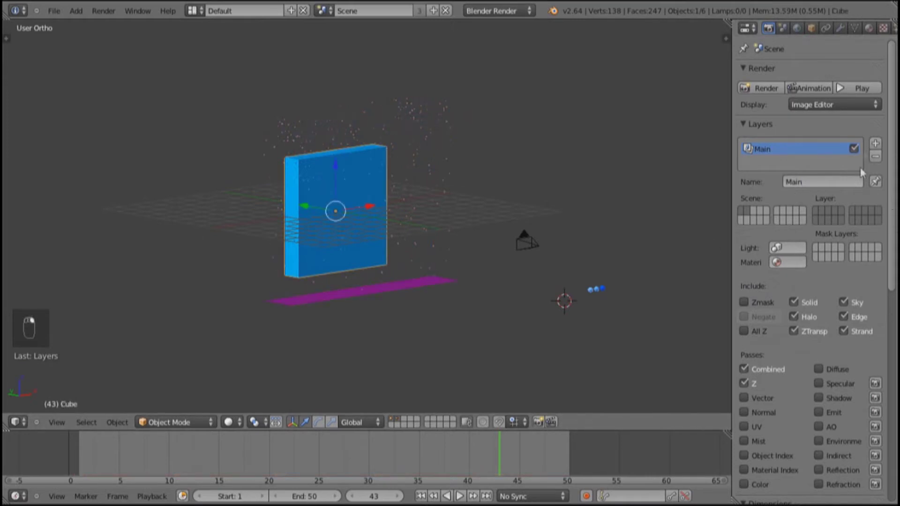
click(816, 209)
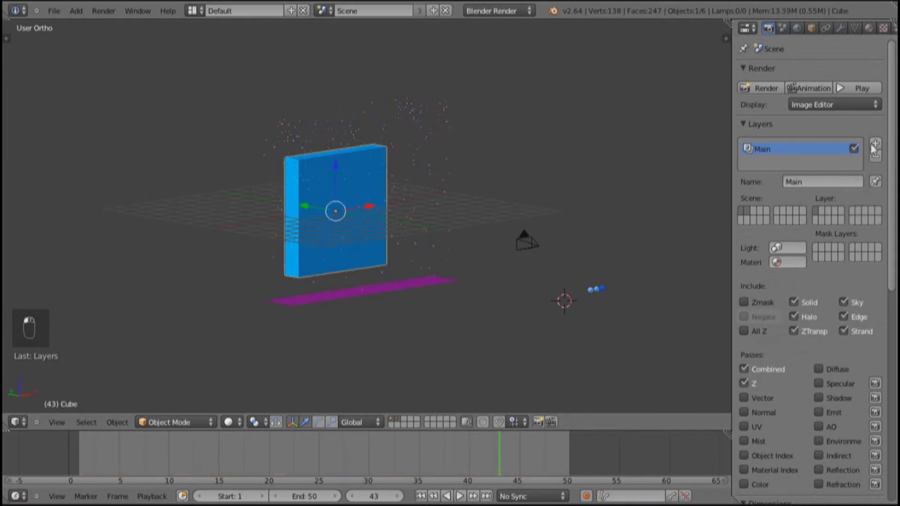
Step: Add a second render layer named Par and restrict it to layer 2
click(875, 143)
click(850, 181)
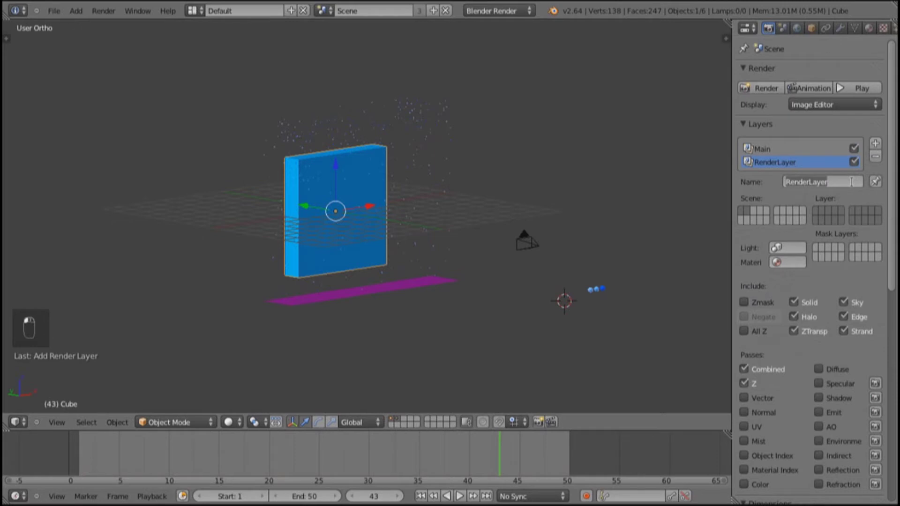
text(Part)
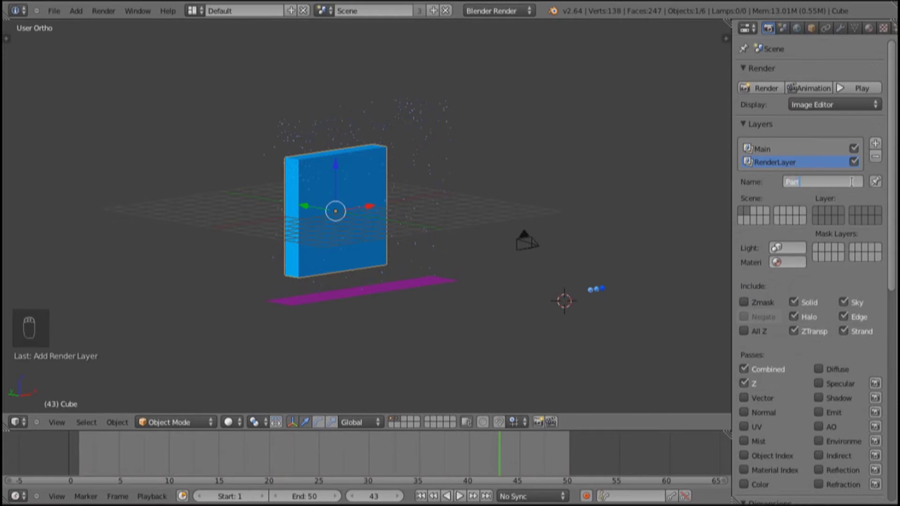
text(i)
key(BackSpace)
key(BackSpace)
key(Return)
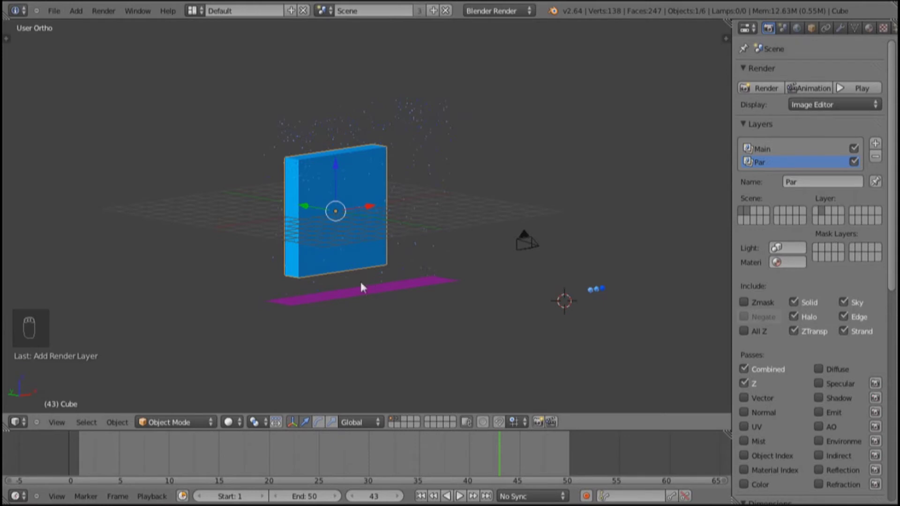
Step: Render the current frame through the camera and save the project over its existing file
middle_drag(484, 292, 363, 338)
right_click(378, 269)
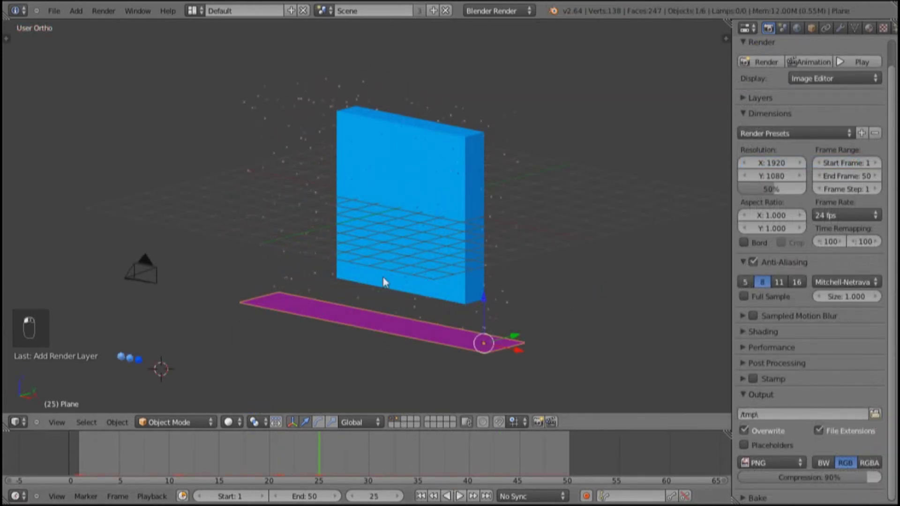
key(KP_0)
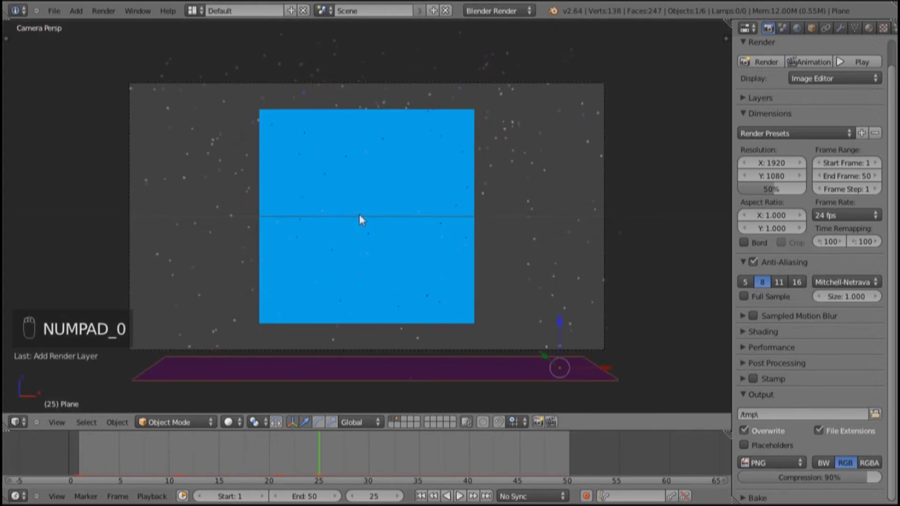
key(F12)
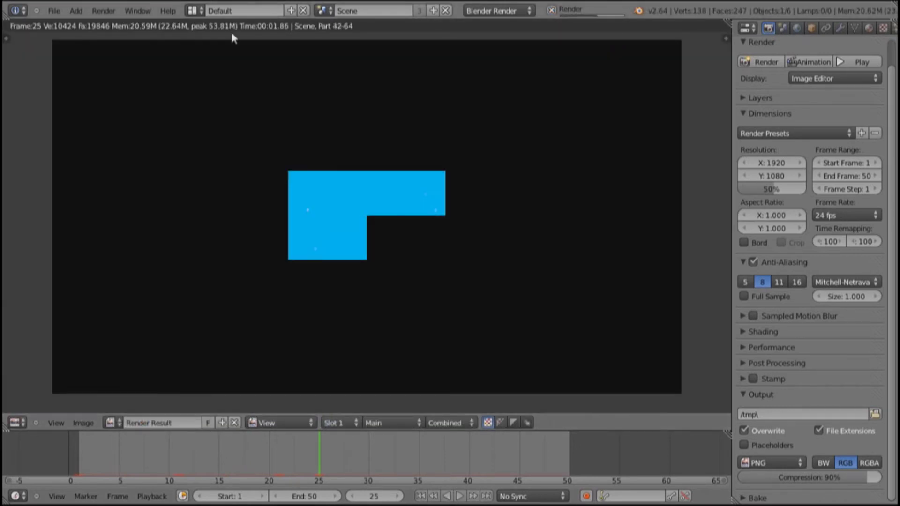
key(ctrl+s)
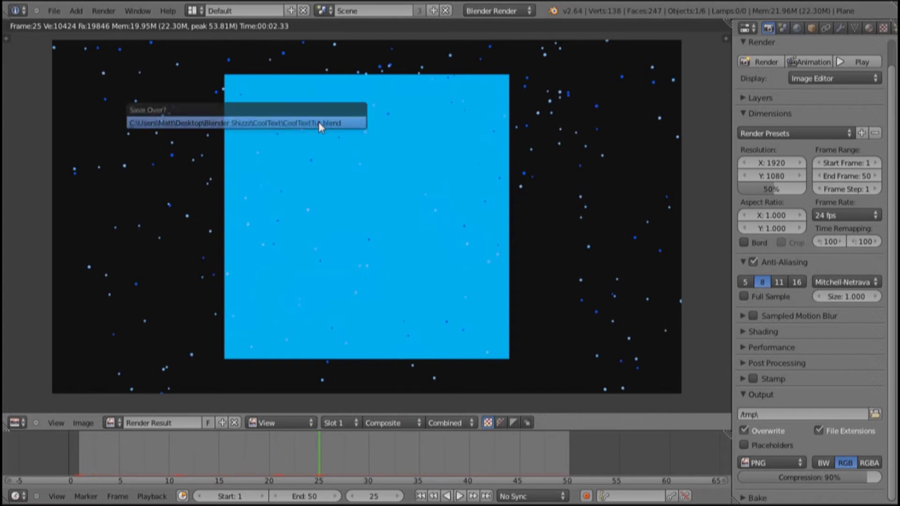
click(318, 123)
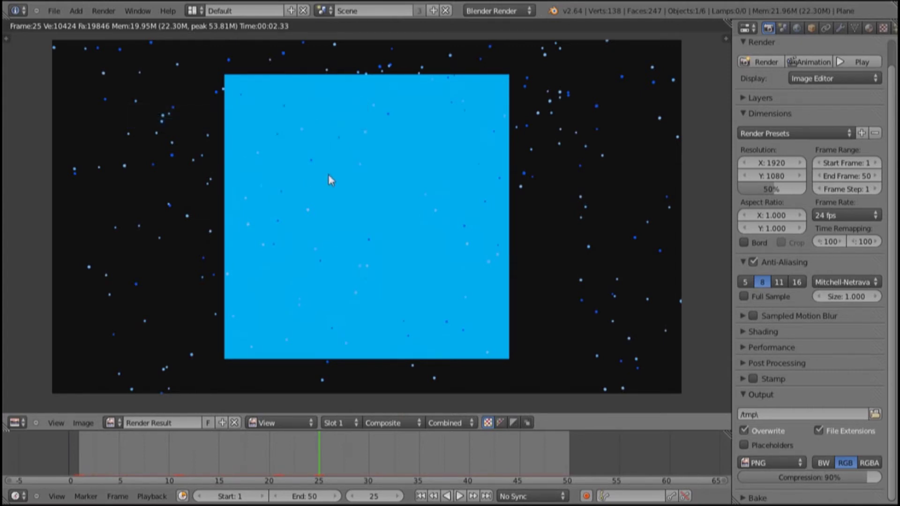
Step: Examine the glow on the composited DLPB render in Intro.blend and return to the cube scene's render
key(alt+Tab)
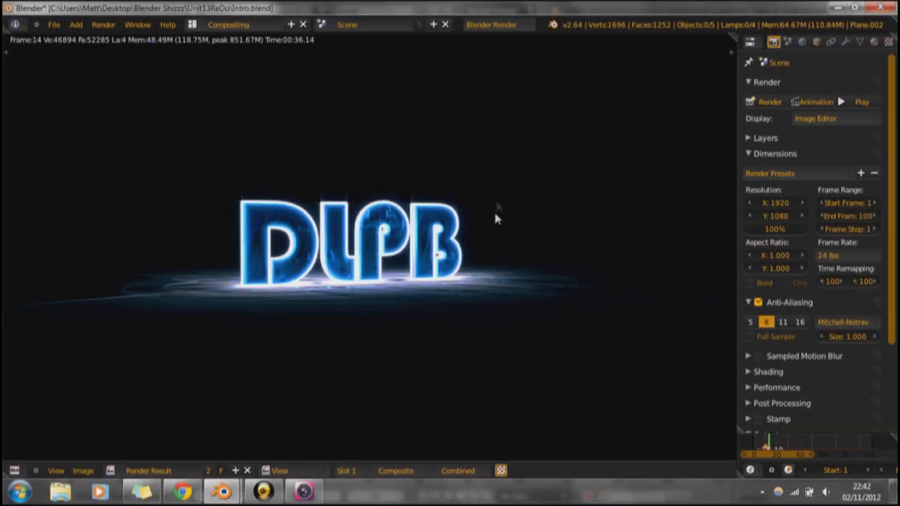
scroll(498, 226, up, 1)
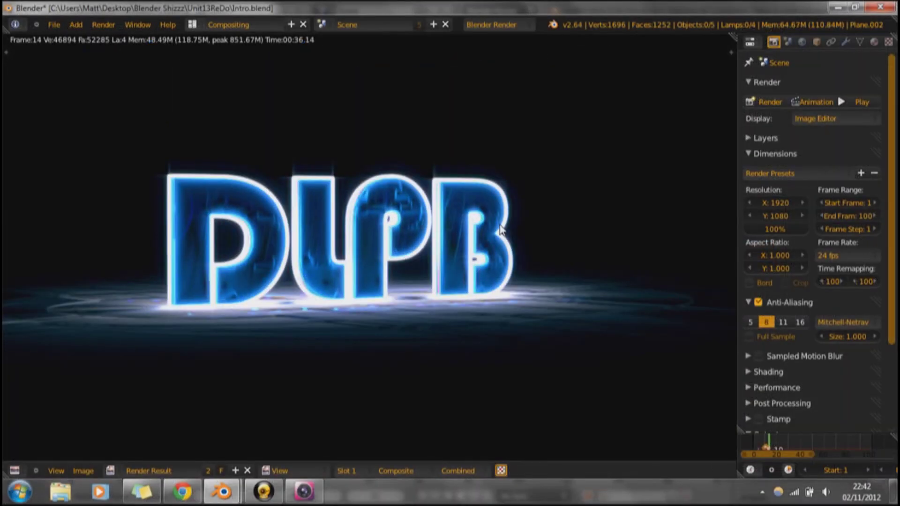
scroll(382, 226, down, 1)
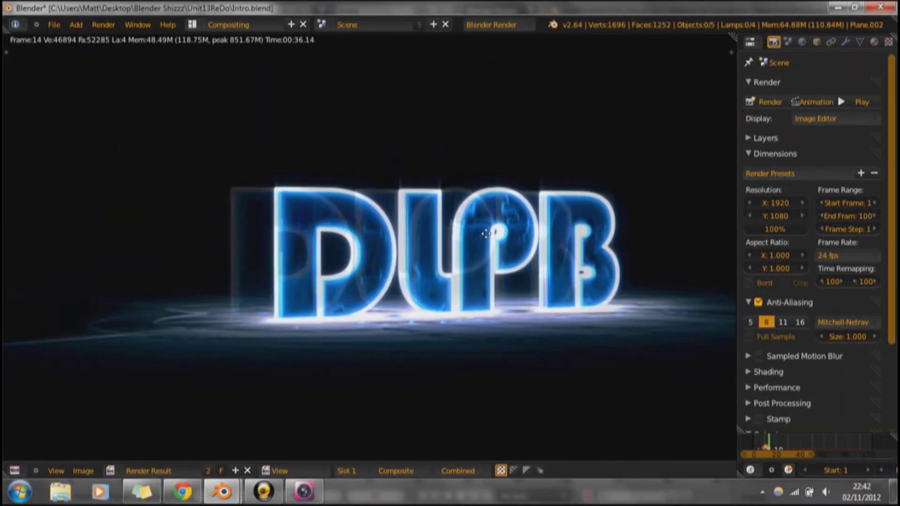
key(alt+Tab)
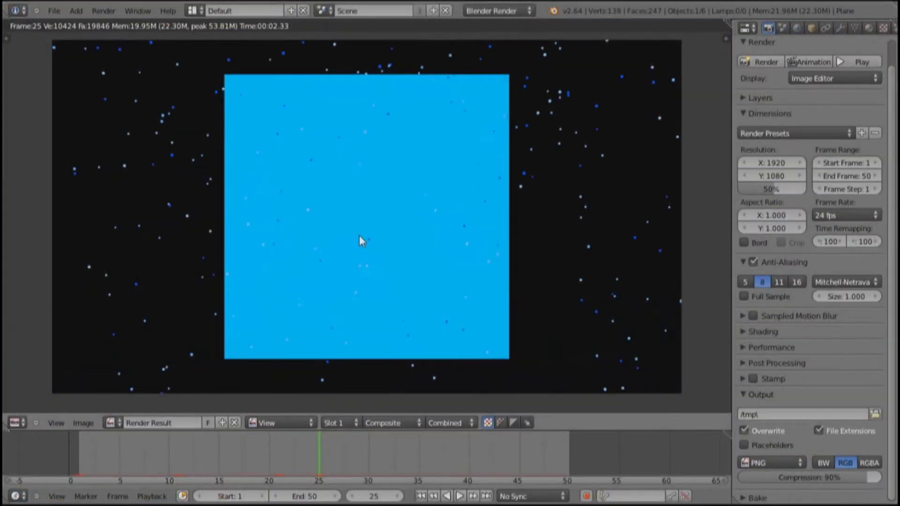
Step: Switch to the Compositing layout and enable Backdrop and Auto Render for the compositing nodes
key(F11)
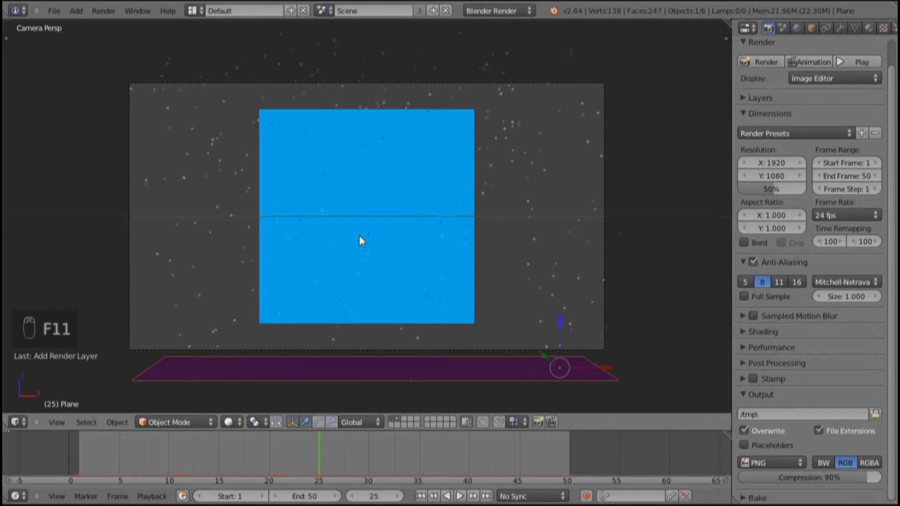
key(ctrl+Left)
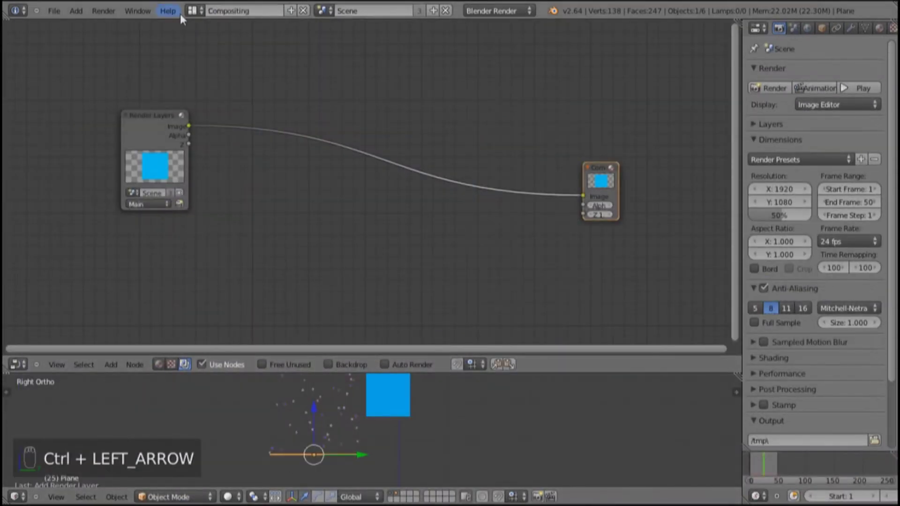
click(193, 10)
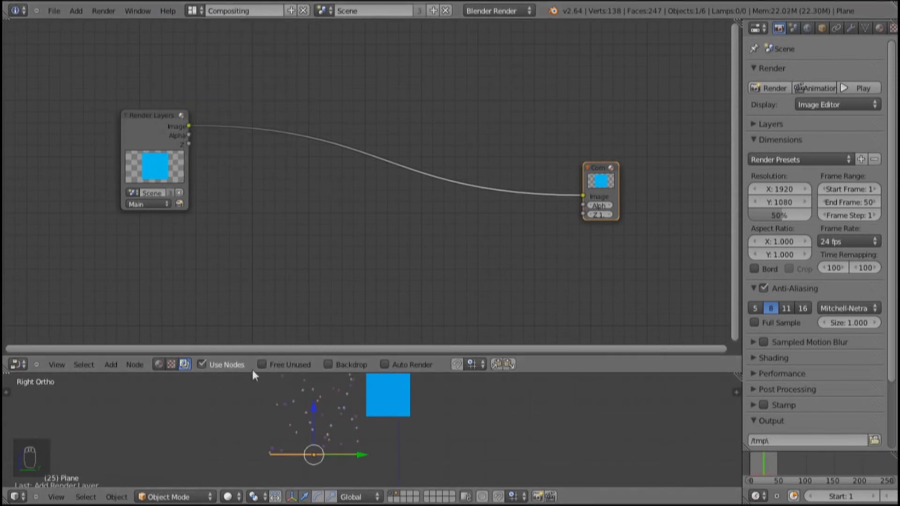
click(329, 364)
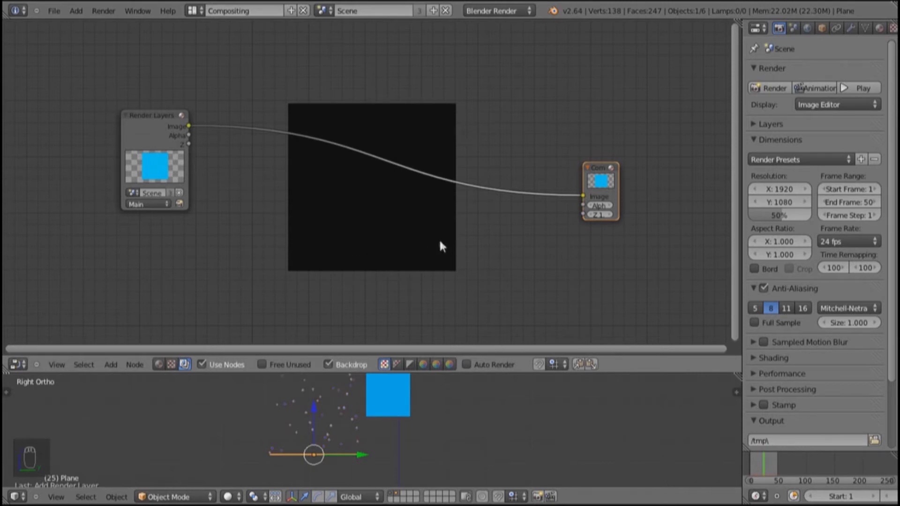
scroll(367, 406, down, 7)
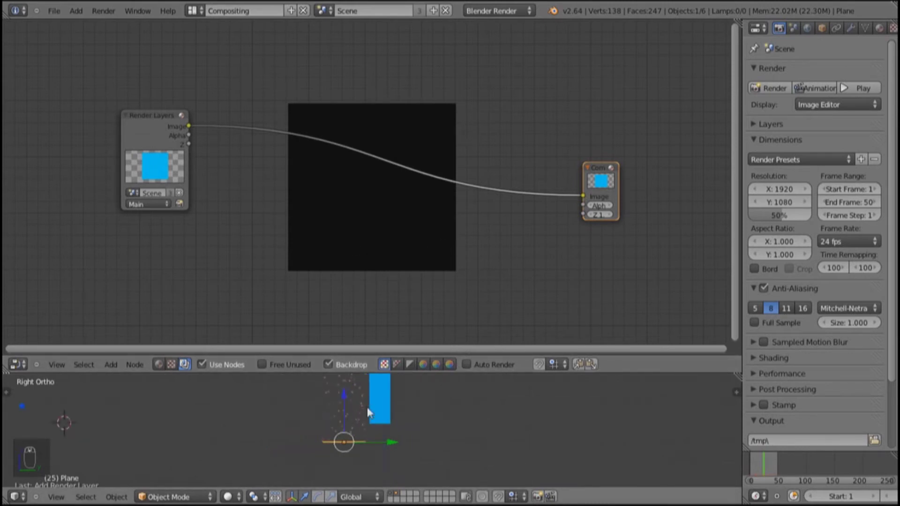
shift+middle_drag(328, 420, 367, 479)
right_click(255, 455)
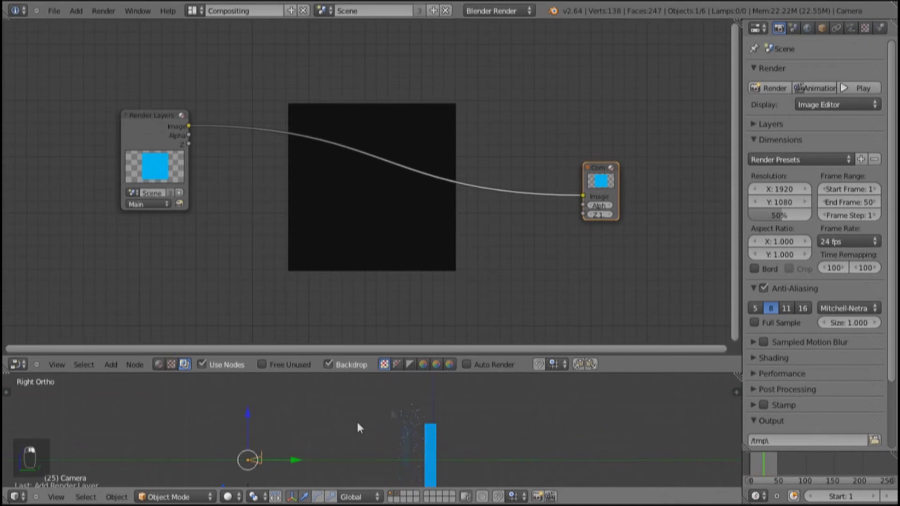
scroll(375, 417, down, 4)
shift+middle_drag(395, 405, 361, 367)
click(466, 364)
middle_drag(281, 403, 329, 426)
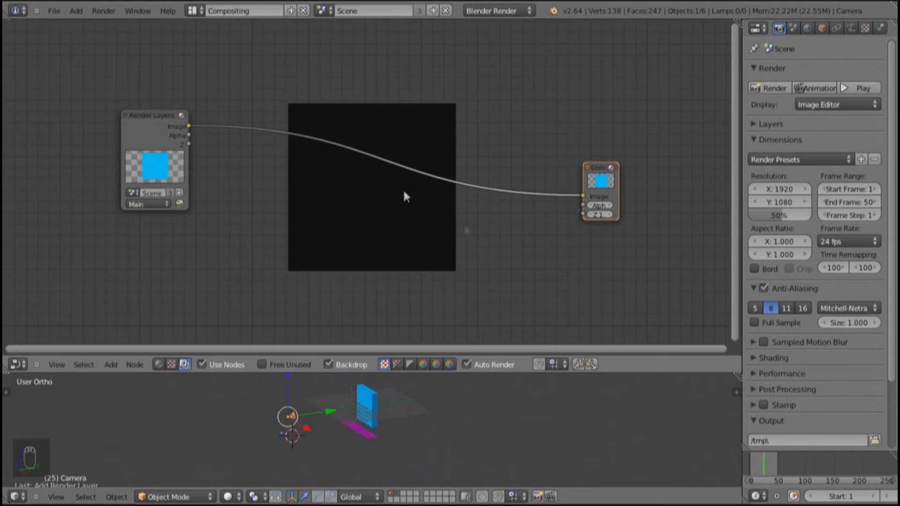
Step: Duplicate the Render Layers node and place the copy directly below the original
middle_drag(383, 218, 234, 263)
key(shift+a)
mouse_move(235, 265)
right_click(69, 185)
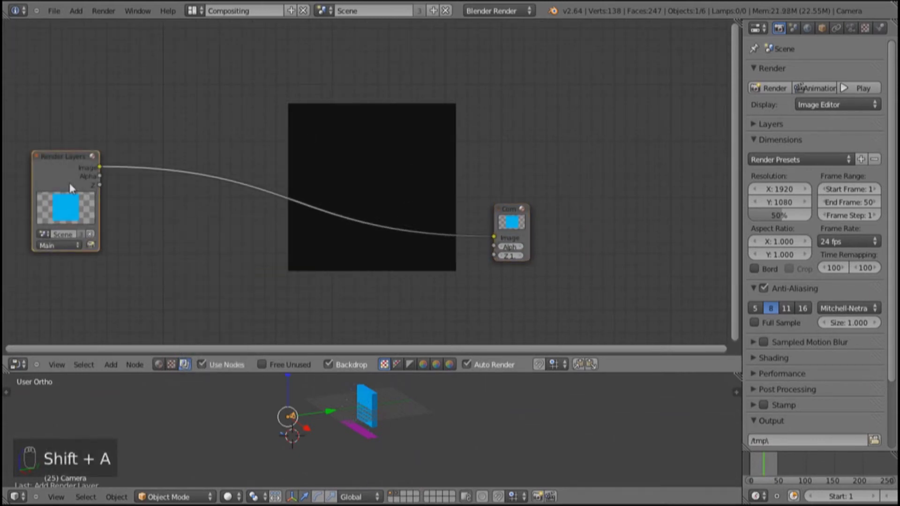
middle_drag(185, 212, 349, 250)
middle_drag(242, 228, 162, 142)
scroll(162, 133, down, 3)
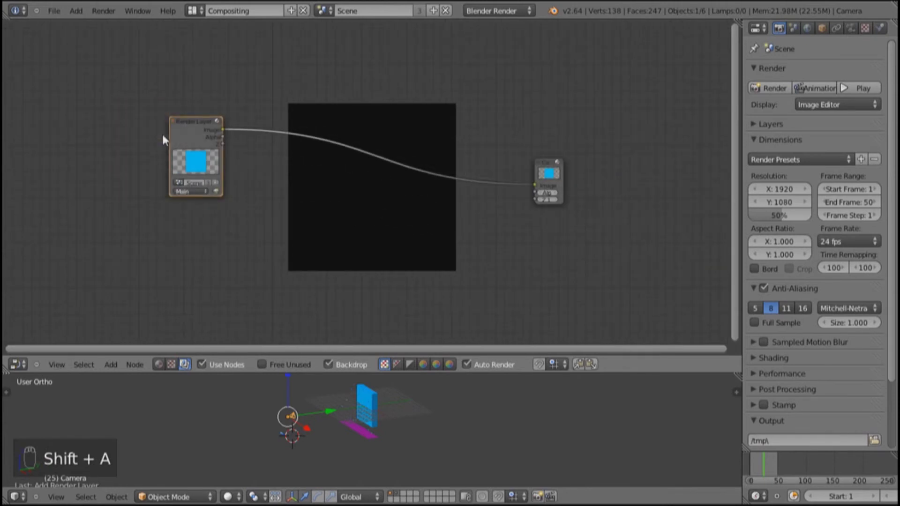
scroll(164, 145, down, 1)
key(shift+a)
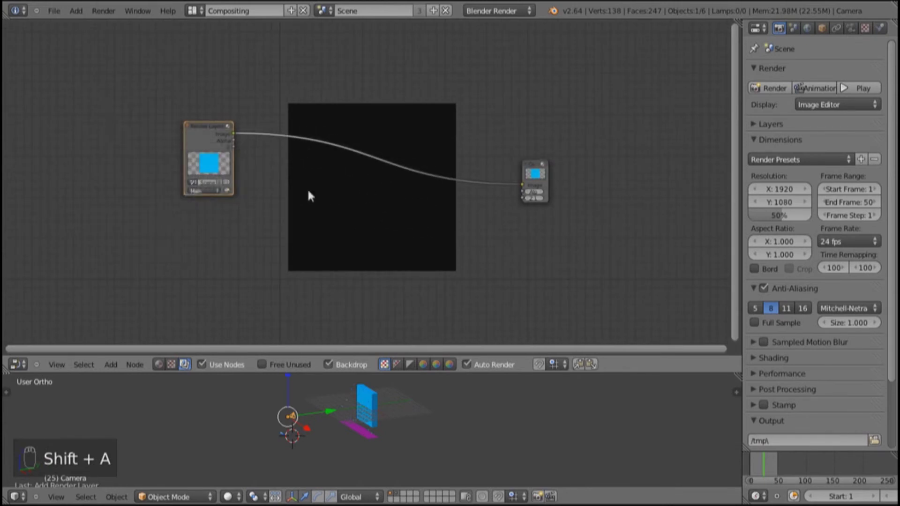
key(shift+d)
click(349, 282)
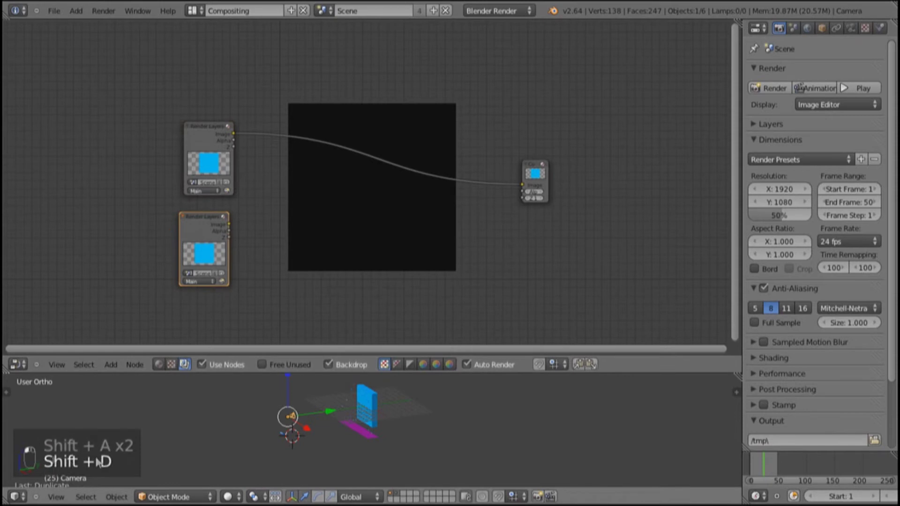
Step: Set the duplicated Render Layers node to output the Par render layer
drag(211, 220, 213, 218)
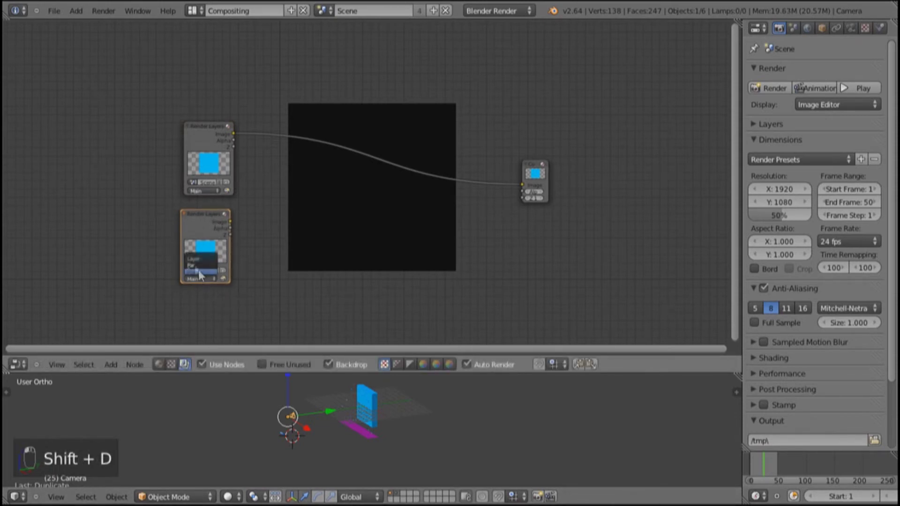
click(197, 266)
middle_drag(255, 247, 196, 200)
scroll(118, 246, up, 4)
click(75, 251)
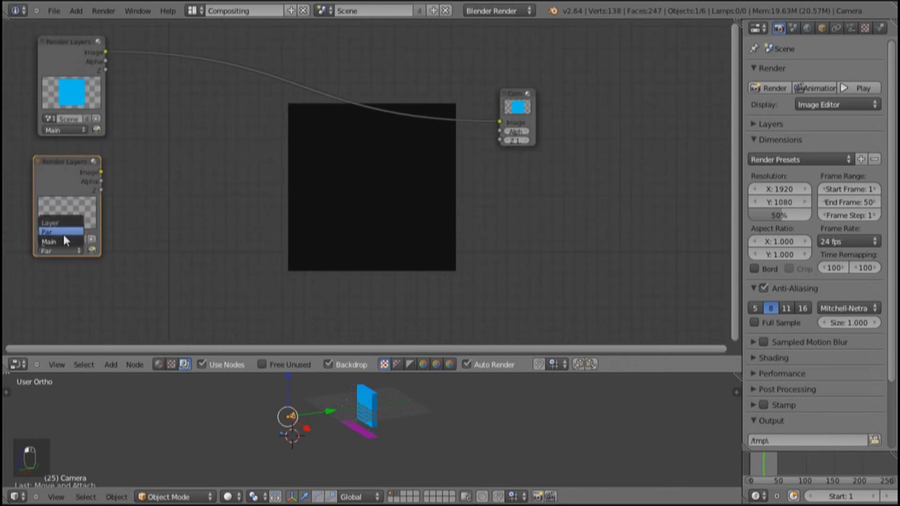
middle_drag(284, 230, 289, 276)
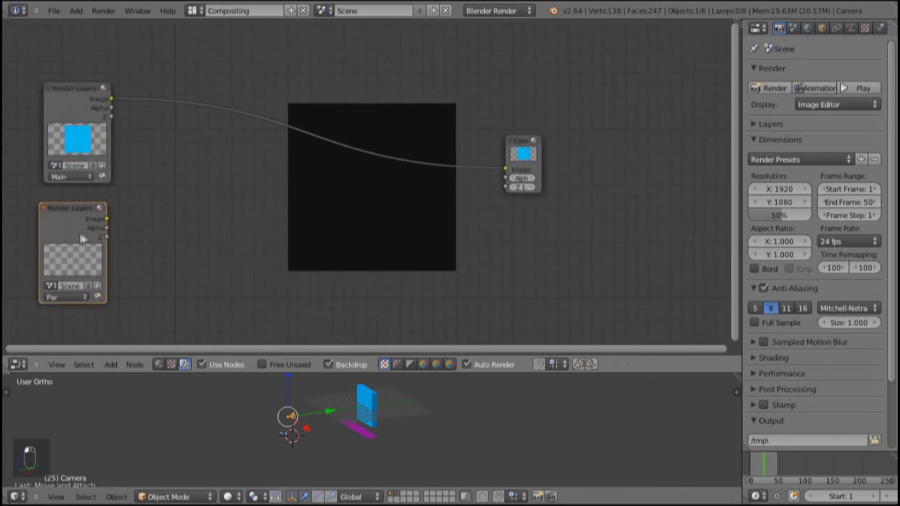
Step: Insert a Mix node between the Main render layer and the Composite node, and link the Par image to its second image input
key(shift+a)
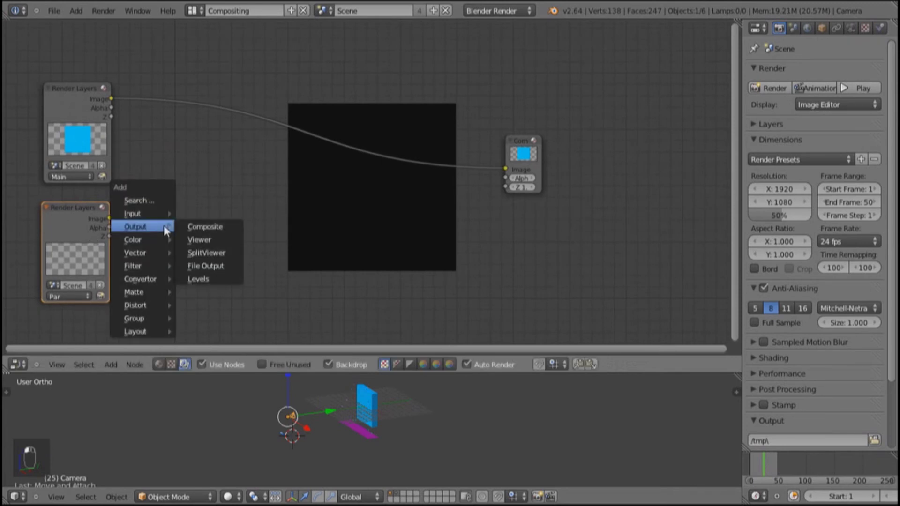
mouse_move(144, 241)
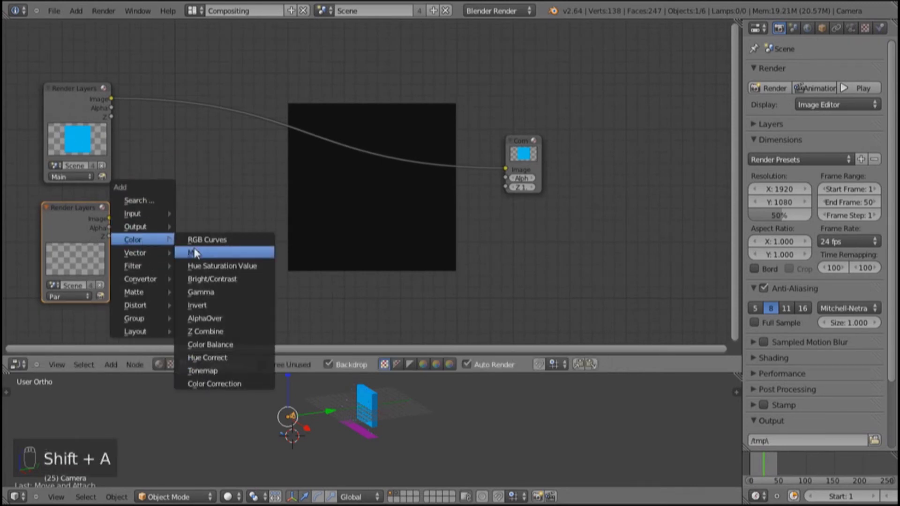
click(193, 252)
click(287, 87)
drag(272, 125, 241, 149)
drag(222, 218, 111, 218)
Step: Set the Mix node's blend mode to Add and move the node closer to the Render Layers nodes
click(249, 186)
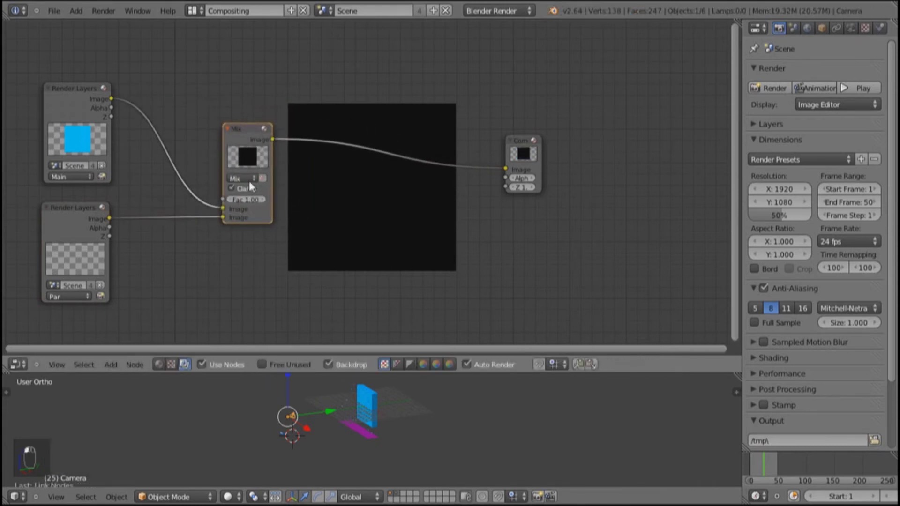
click(242, 178)
click(240, 197)
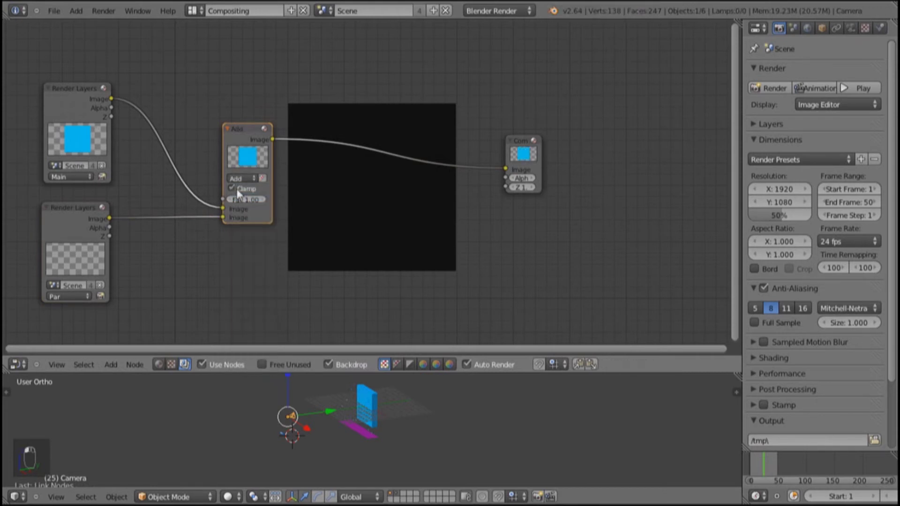
drag(229, 135, 181, 110)
Step: Add a Viewer node below the Composite node and link the Add node's image output to it
key(shift+a)
mouse_move(527, 249)
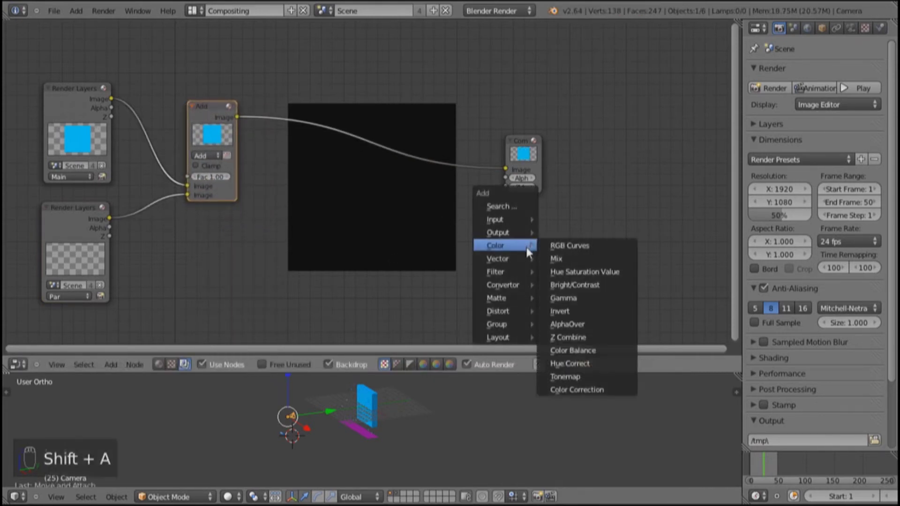
mouse_move(487, 231)
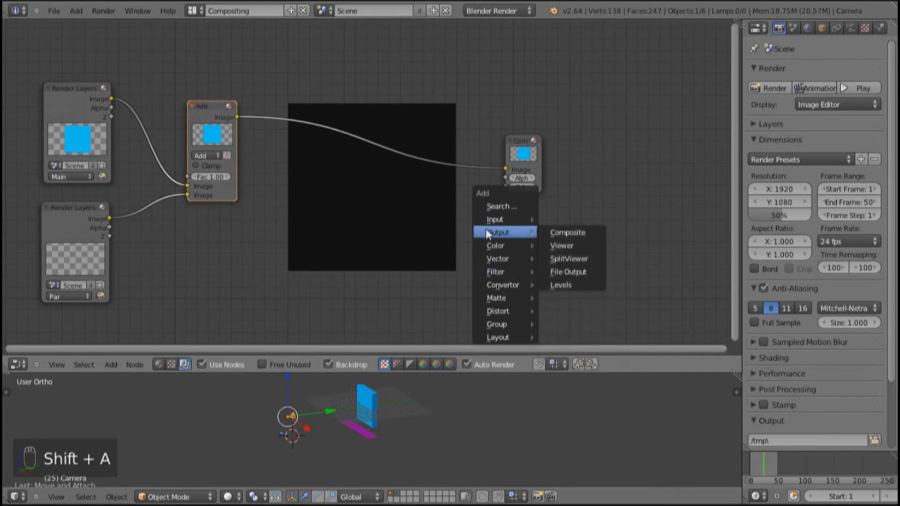
click(585, 246)
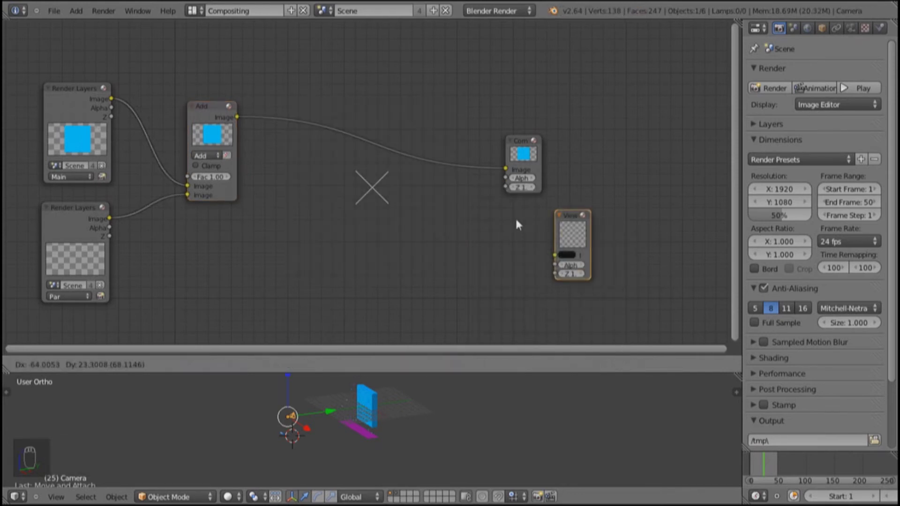
click(488, 220)
drag(510, 249, 241, 119)
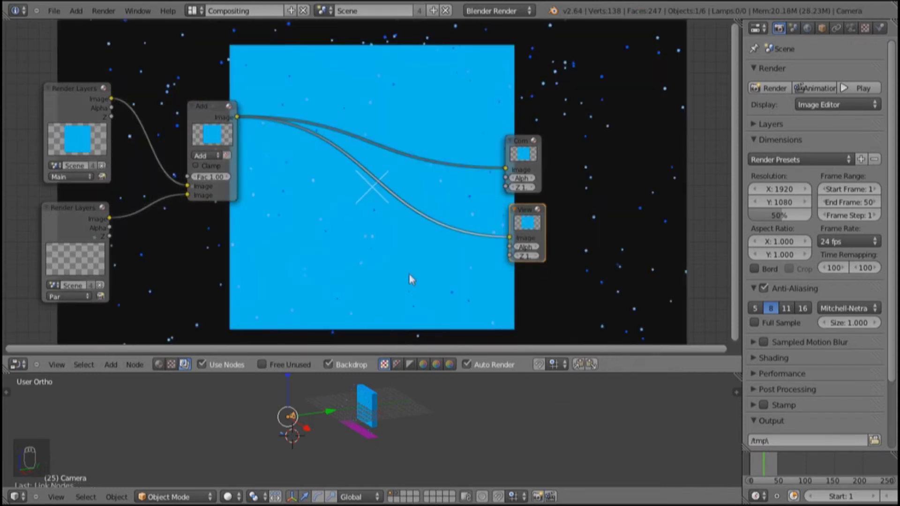
Step: Move the Composite and Viewer nodes farther from the Add node to make room for more nodes between them
scroll(410, 280, down, 2)
scroll(410, 279, down, 1)
middle_drag(268, 149, 248, 147)
scroll(275, 189, up, 3)
middle_drag(370, 188, 352, 218)
drag(467, 167, 623, 115)
key(g)
right_click(581, 213)
right_click(474, 239)
key(g)
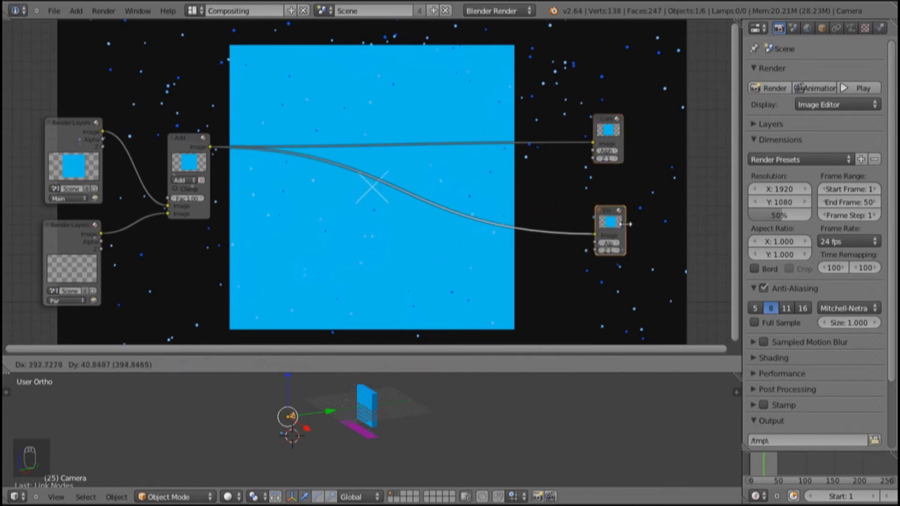
click(626, 225)
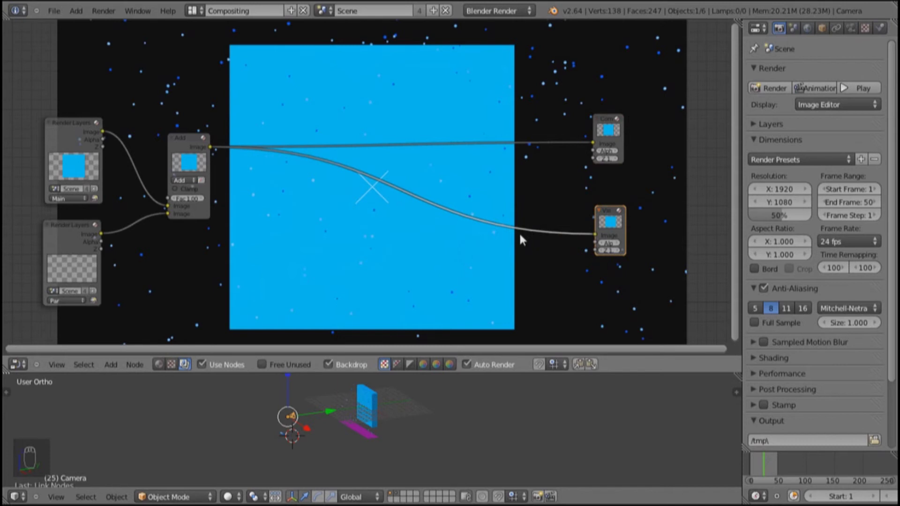
Step: Insert a Filter node on the link from the Add node to the Viewer and set its type to Prewitt
key(shift+a)
mouse_move(414, 249)
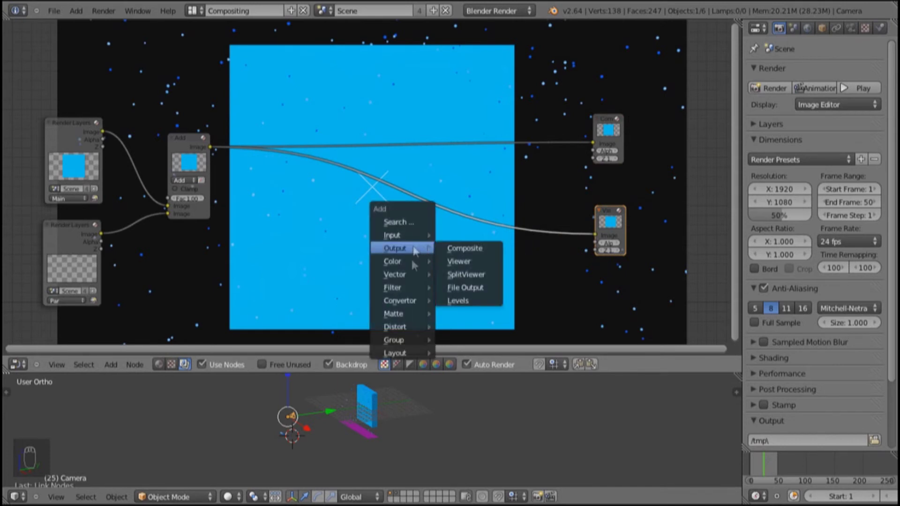
mouse_move(406, 287)
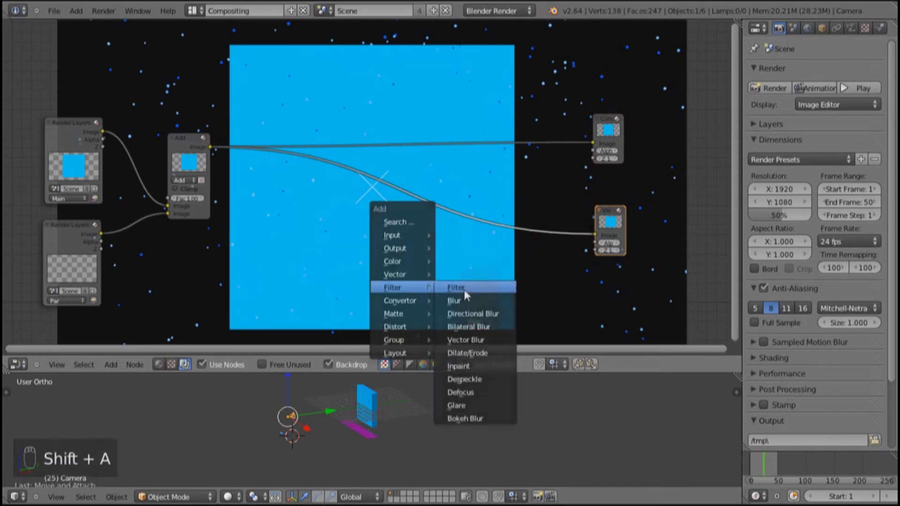
click(463, 288)
click(422, 223)
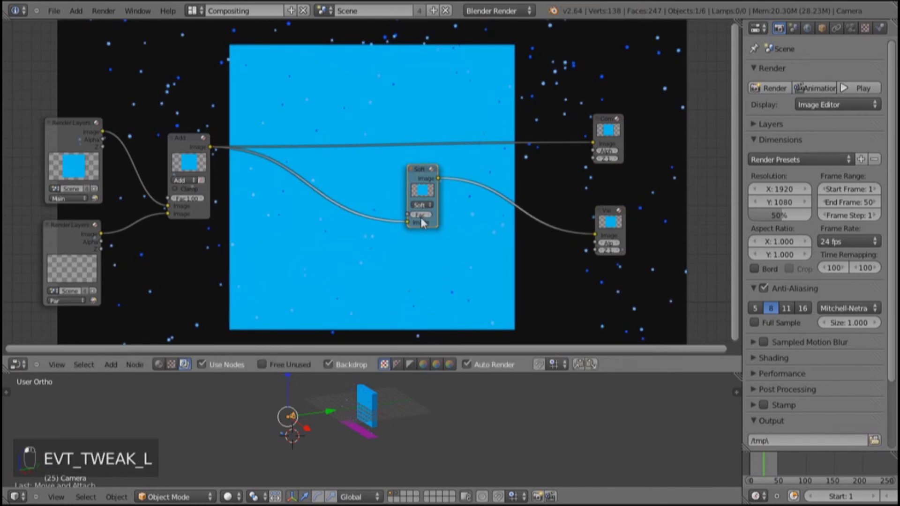
click(421, 205)
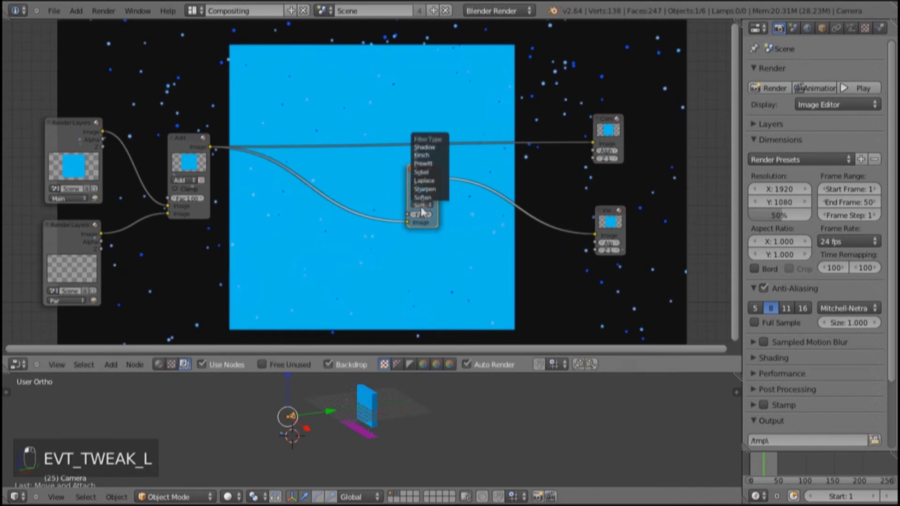
click(429, 164)
drag(424, 174, 330, 217)
scroll(435, 234, up, 2)
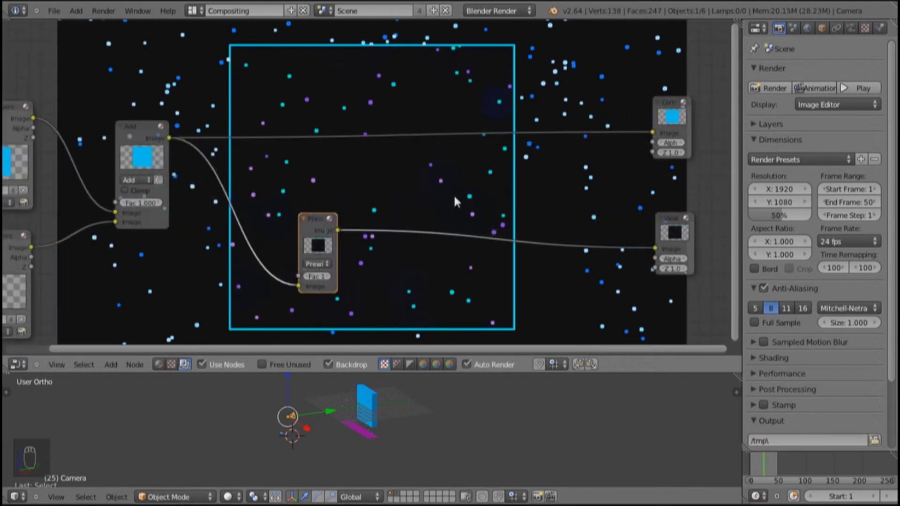
Step: Shrink the backdrop image and link the Prewitt filter's output to the Composite node's image input
key(ctrl+z)
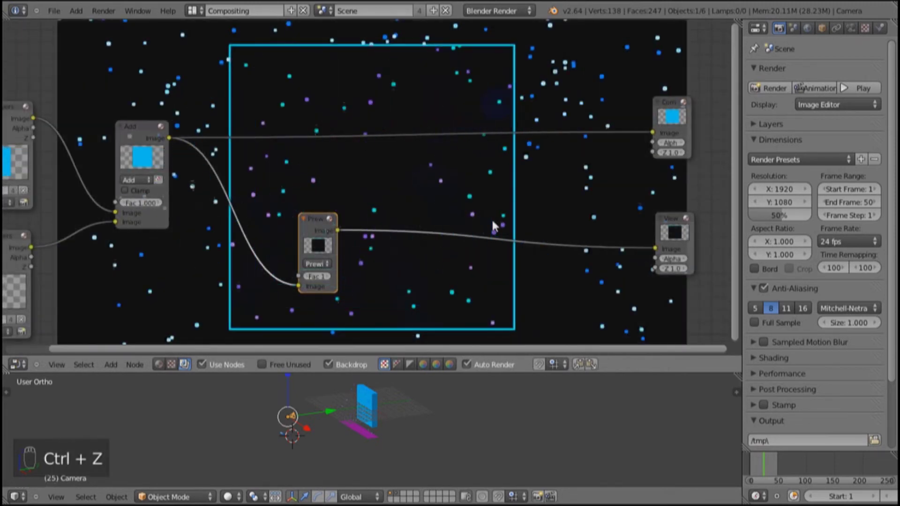
key(alt+v)
key(alt+v)
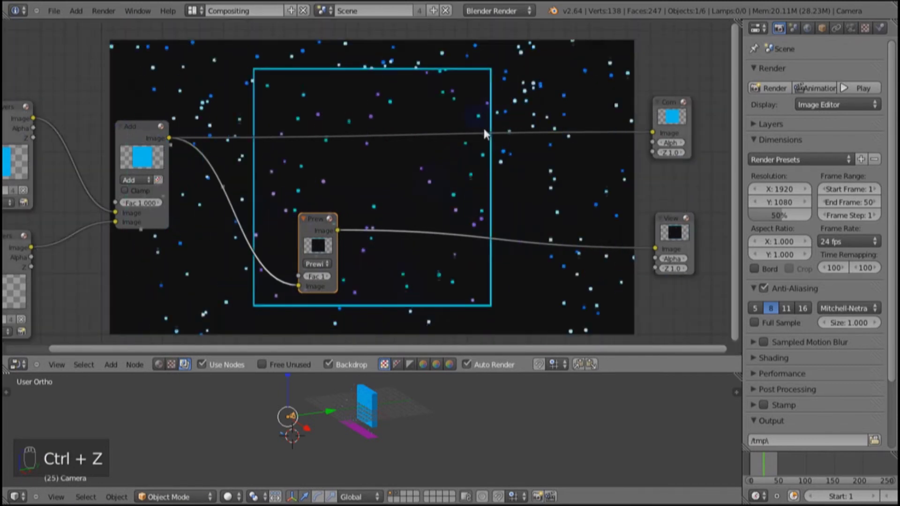
scroll(469, 159, up, 1)
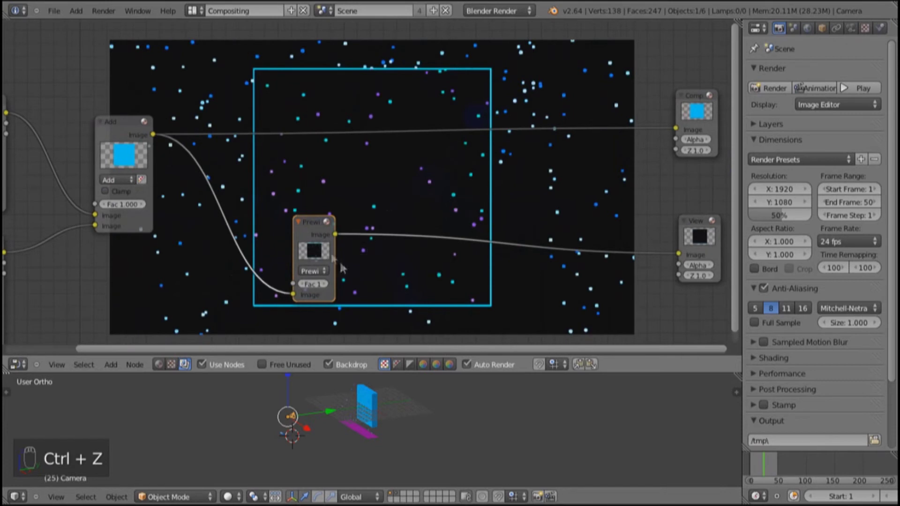
drag(304, 222, 285, 213)
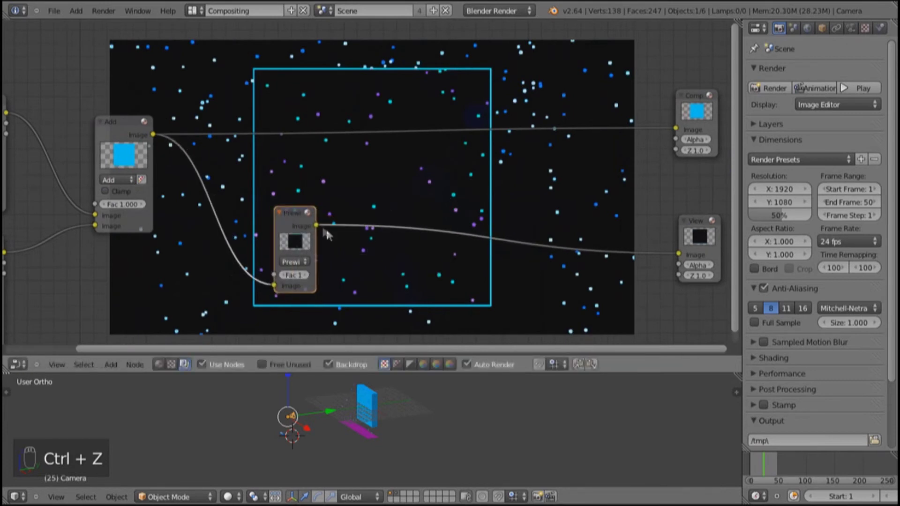
drag(483, 160, 675, 128)
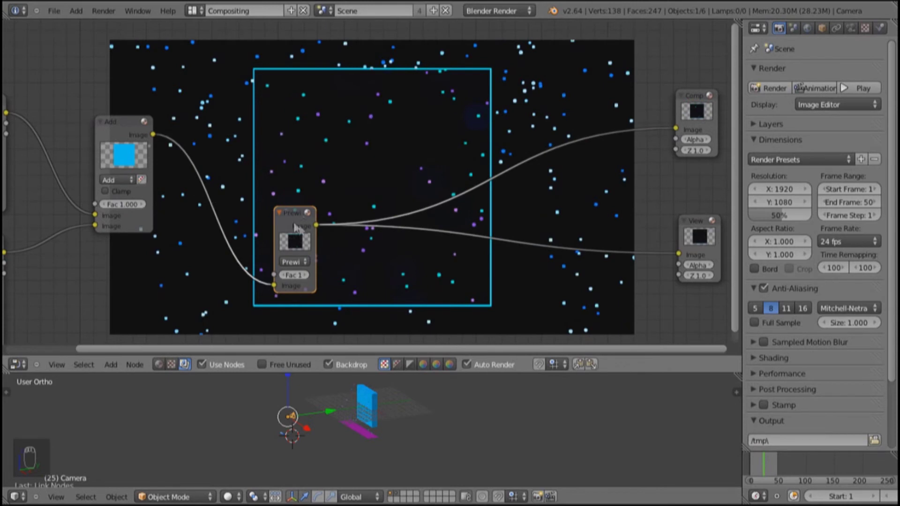
Step: Duplicate the Prewitt filter above the original, set the copy to Kirsch, and feed it from the Add node
key(shift+d)
click(293, 93)
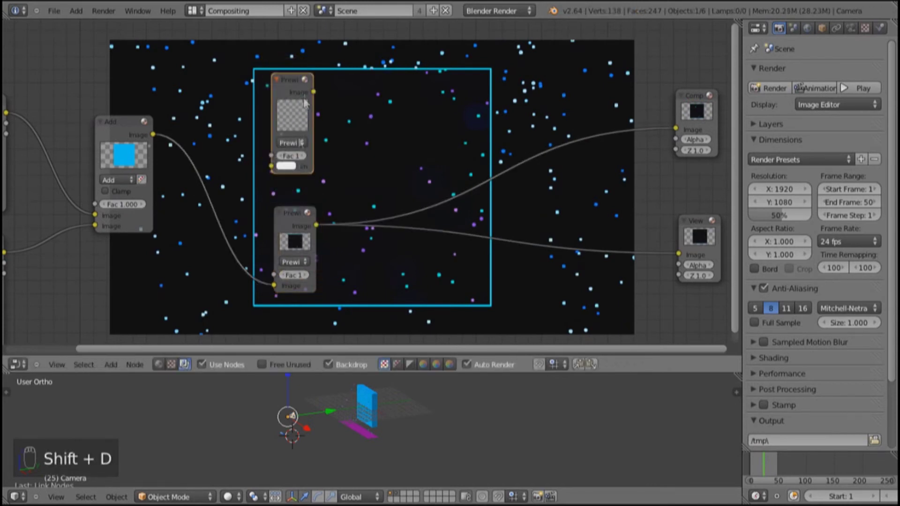
click(295, 143)
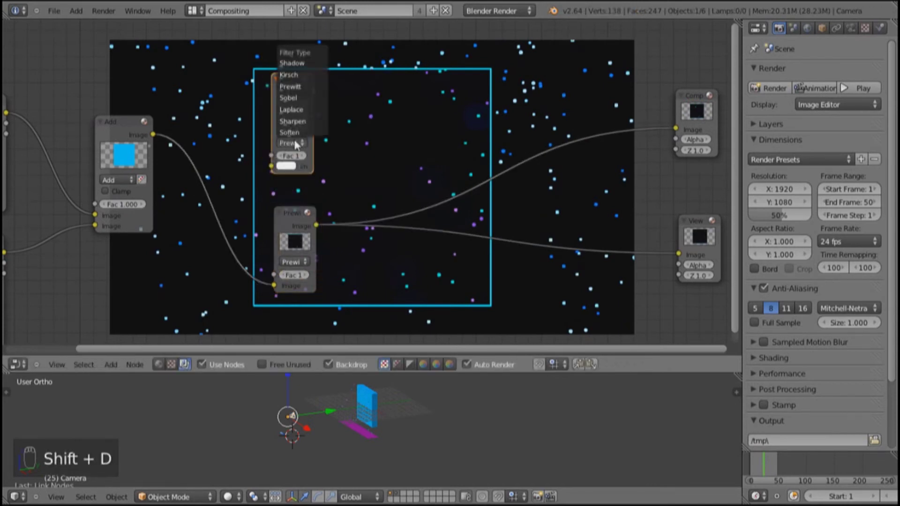
click(298, 75)
drag(152, 134, 272, 166)
drag(291, 80, 301, 77)
Step: Combine the Kirsch output as first and Prewitt output as second input of a duplicated Add node feeding both Composite and Viewer
middle_drag(407, 140, 292, 149)
drag(7, 172, 13, 171)
key(shift+d)
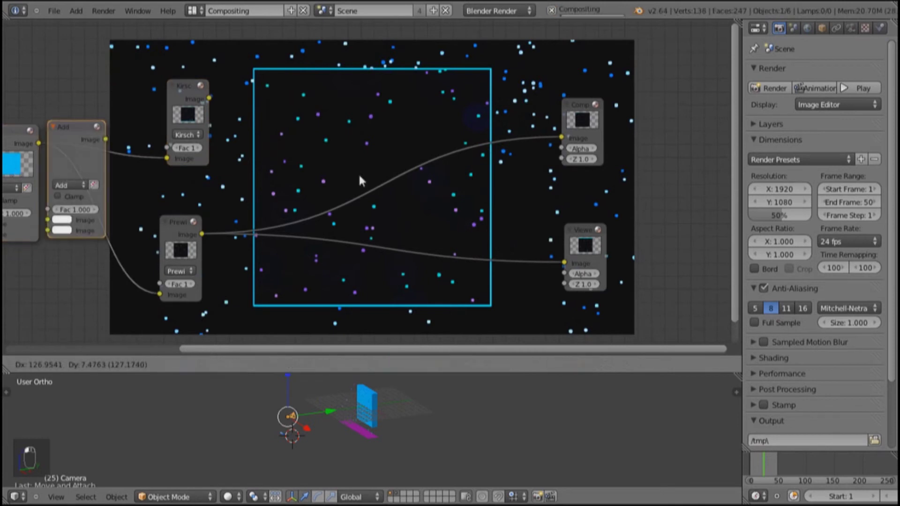
click(468, 108)
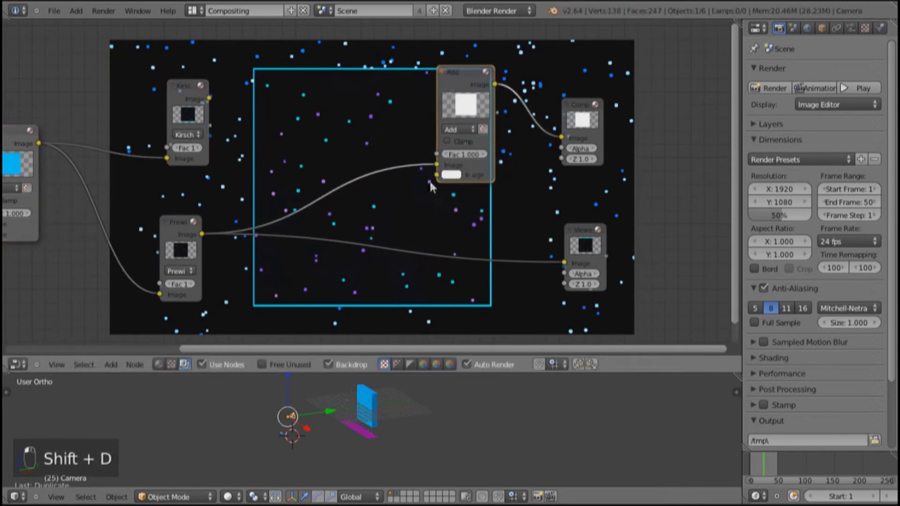
drag(436, 175, 209, 98)
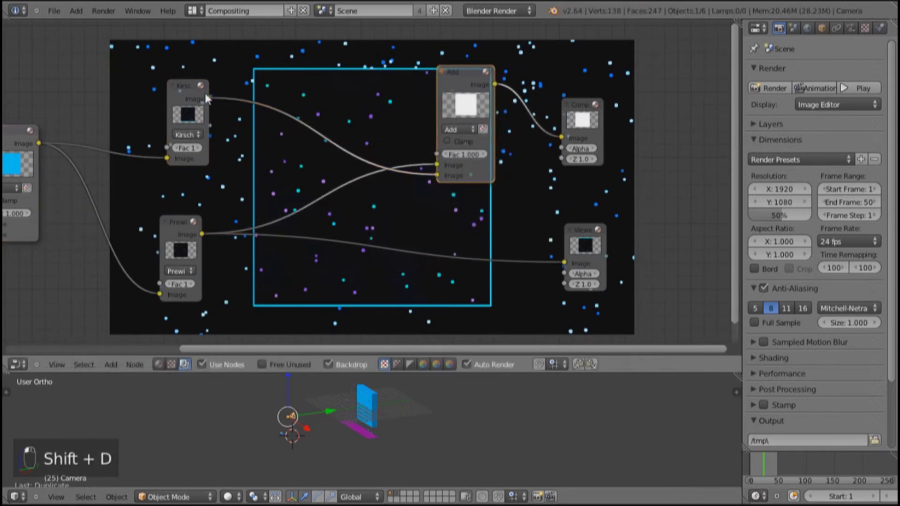
mouse_move(432, 177)
mouse_down()
mouse_move(409, 156)
mouse_move(436, 165)
mouse_up()
drag(536, 243, 655, 190)
Step: Enlarge the backdrop and examine the combined Kirsch and Prewitt filter result around the cube and particles
middle_drag(487, 254, 395, 172)
scroll(395, 261, up, 6)
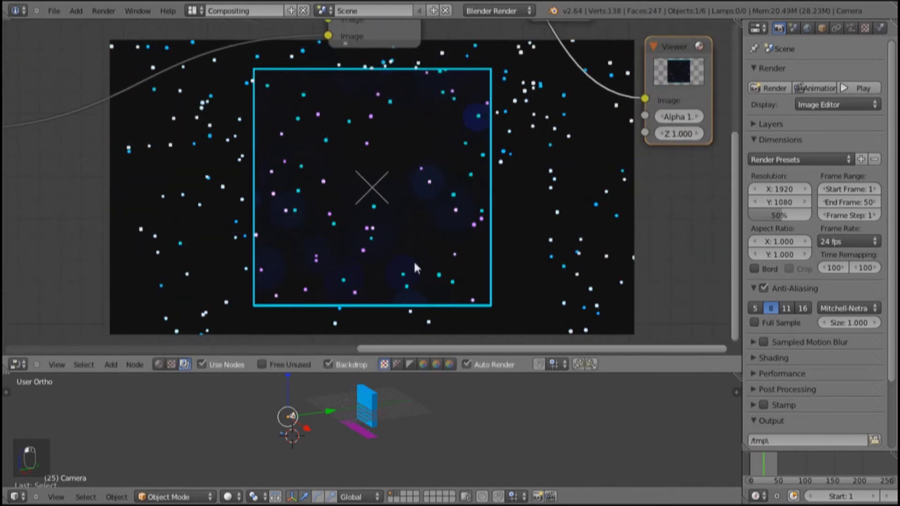
key(alt+v)
key(alt+v)
key(alt+v)
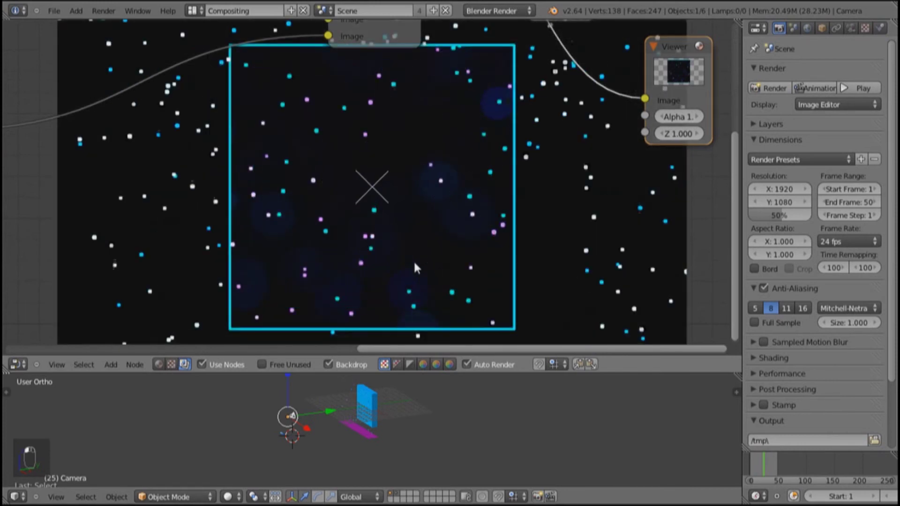
middle_drag(426, 206, 474, 254)
scroll(466, 245, down, 3)
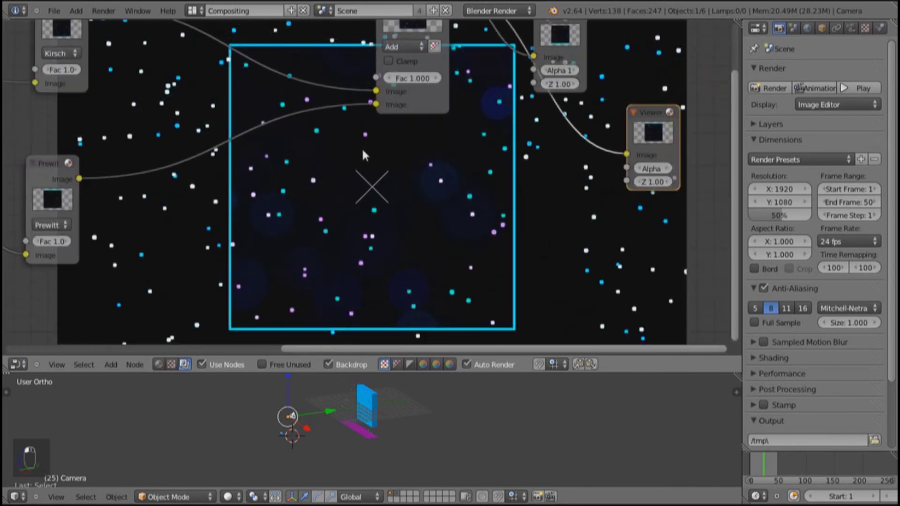
scroll(440, 237, down, 3)
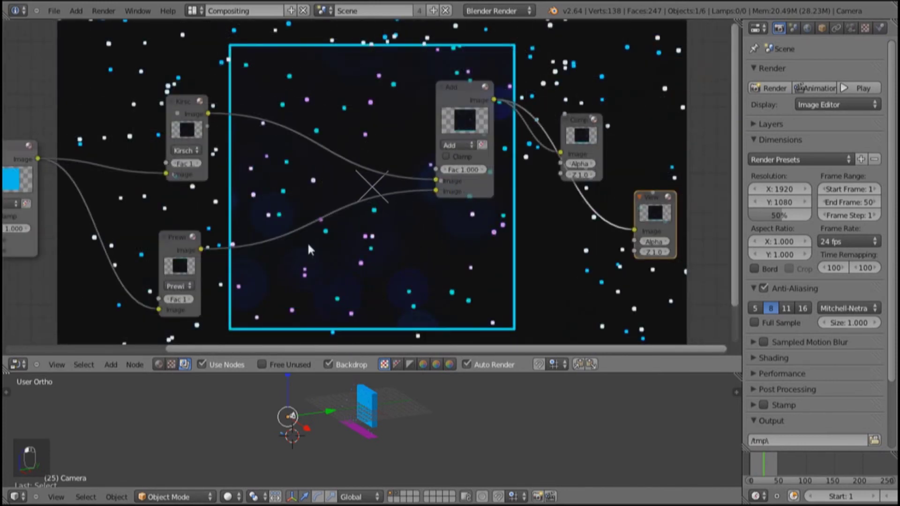
Step: Reposition the Prewitt and Kirsch nodes and insert an RGB Curves node between Prewitt and the Add node's second image input
drag(164, 234, 126, 202)
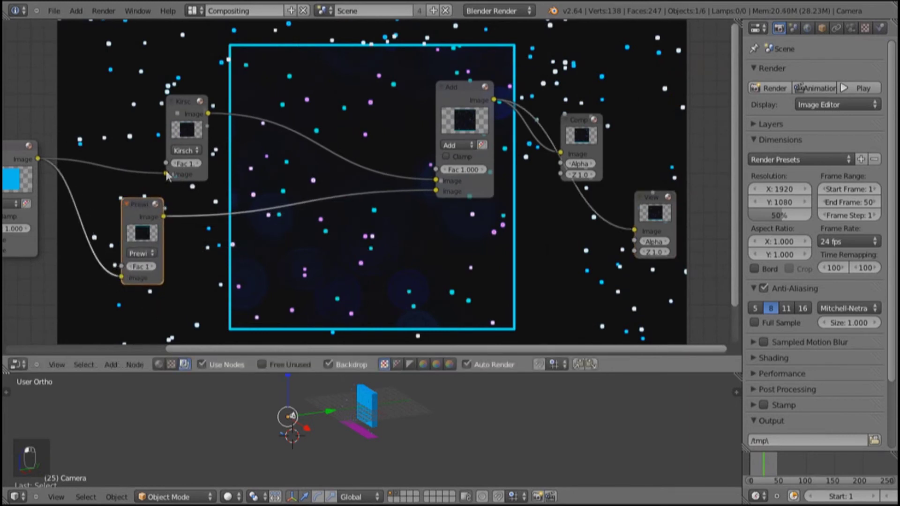
drag(183, 103, 216, 89)
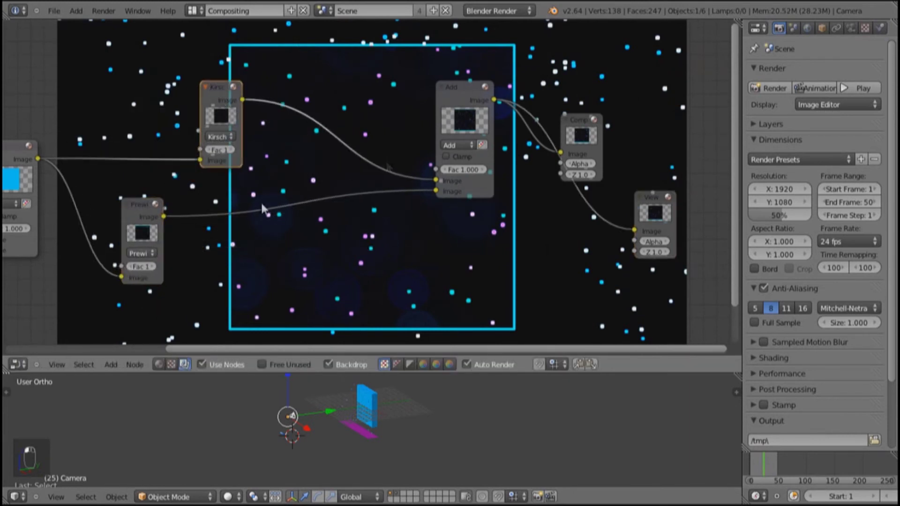
middle_drag(392, 229, 307, 205)
key(shift+a)
mouse_move(236, 227)
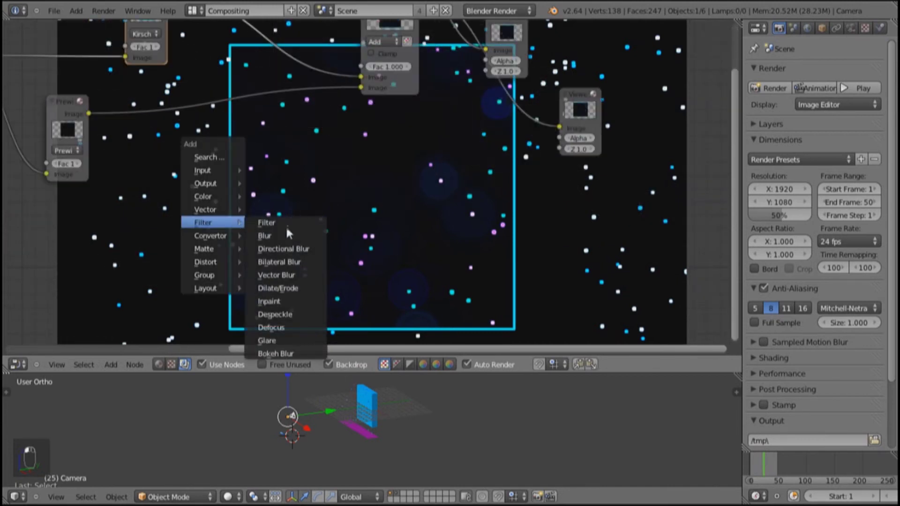
mouse_move(210, 199)
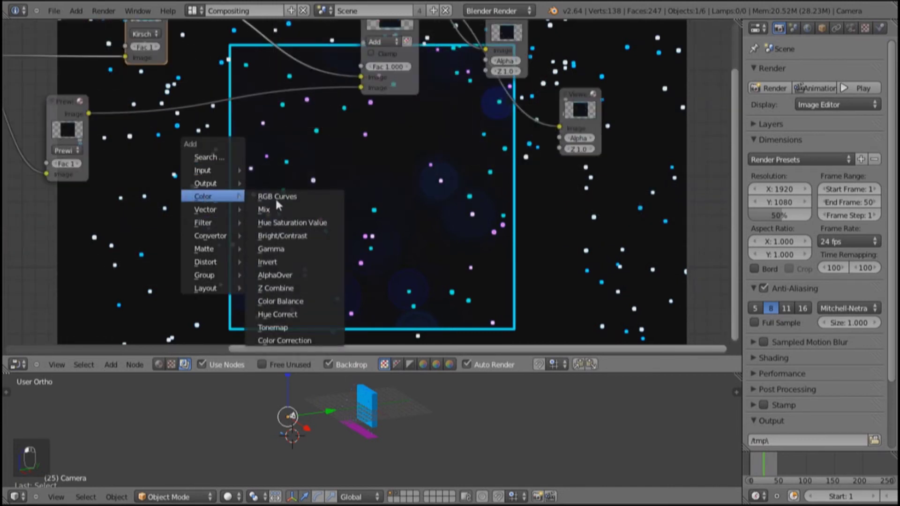
click(277, 201)
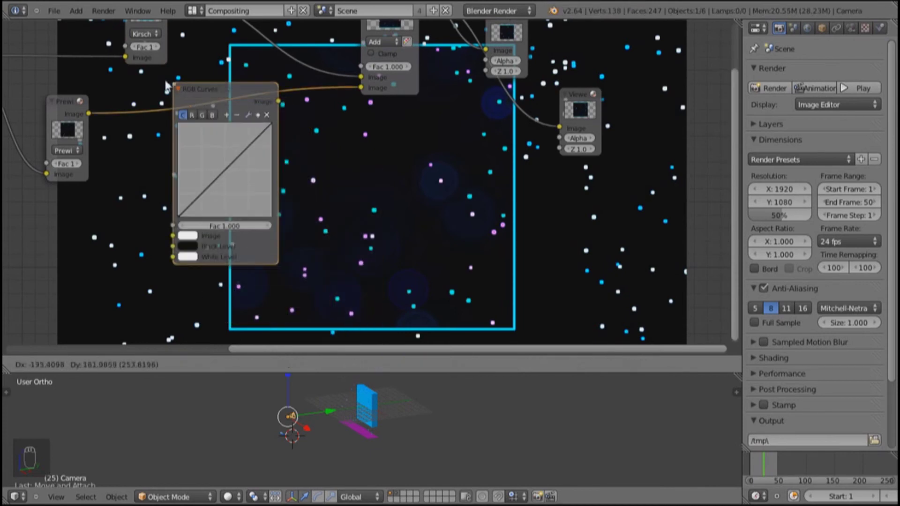
click(221, 130)
key(Home)
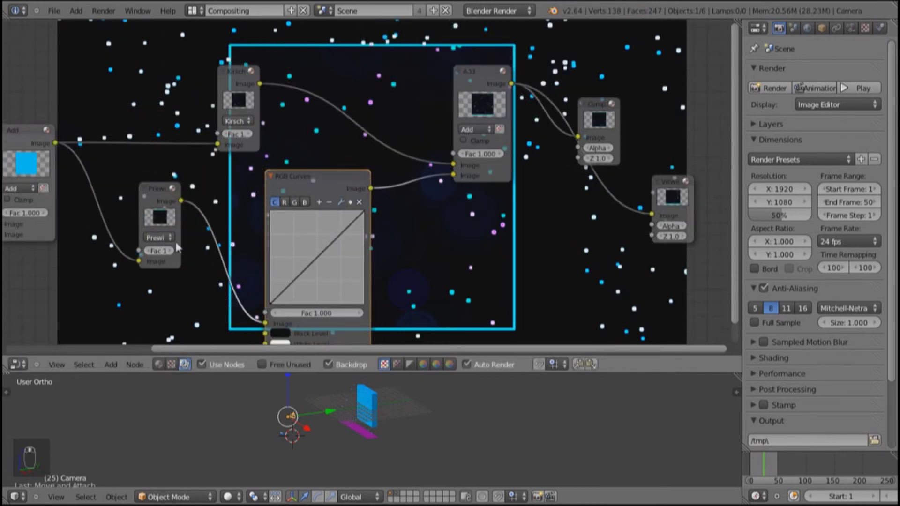
Step: Raise the combined RGB curve with a point at X 0.19444, Y 0.77778 to brighten the Prewitt result
drag(313, 258, 289, 231)
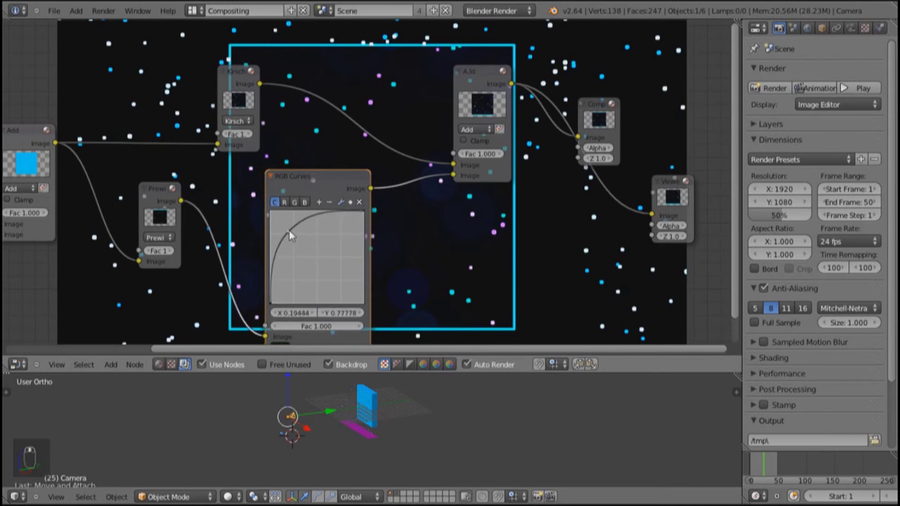
middle_drag(371, 232, 213, 95)
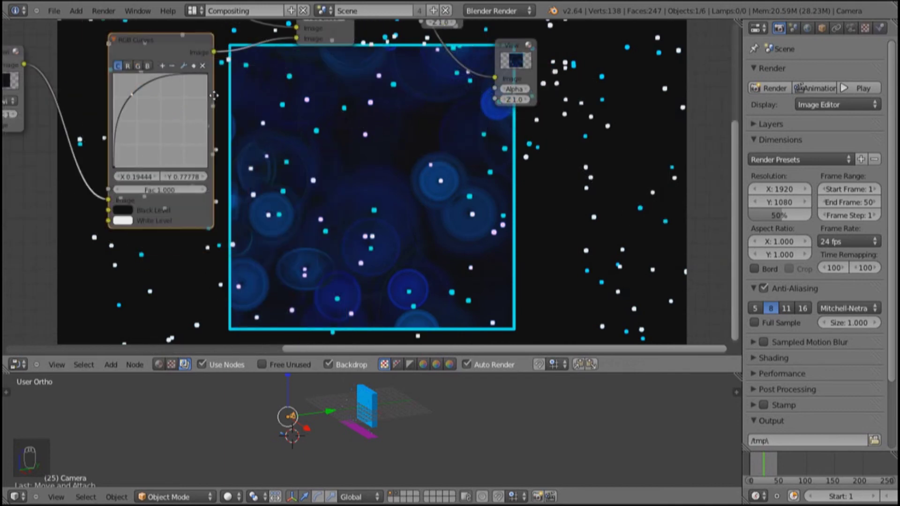
middle_drag(399, 186, 605, 334)
Step: Add a Blur node near the Kirsch filter and set its type to Fast Gaussian
key(shift+a)
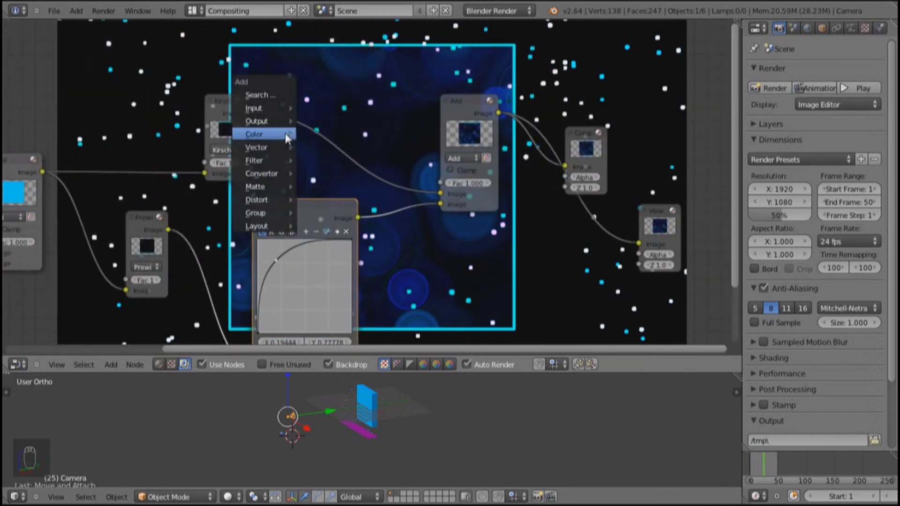
mouse_move(275, 162)
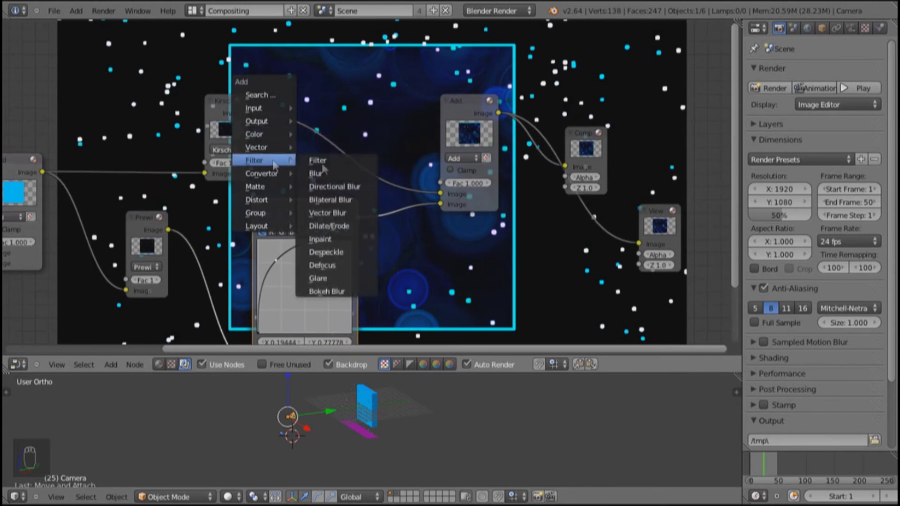
click(367, 175)
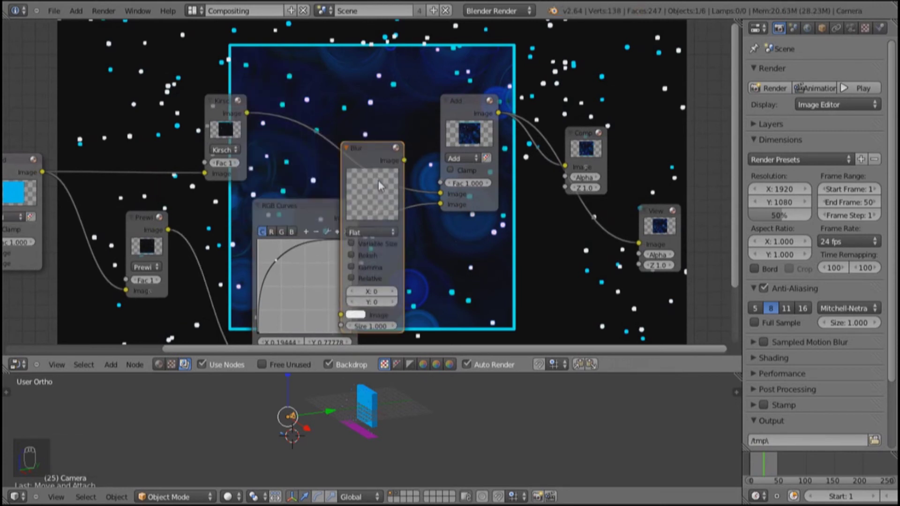
click(378, 233)
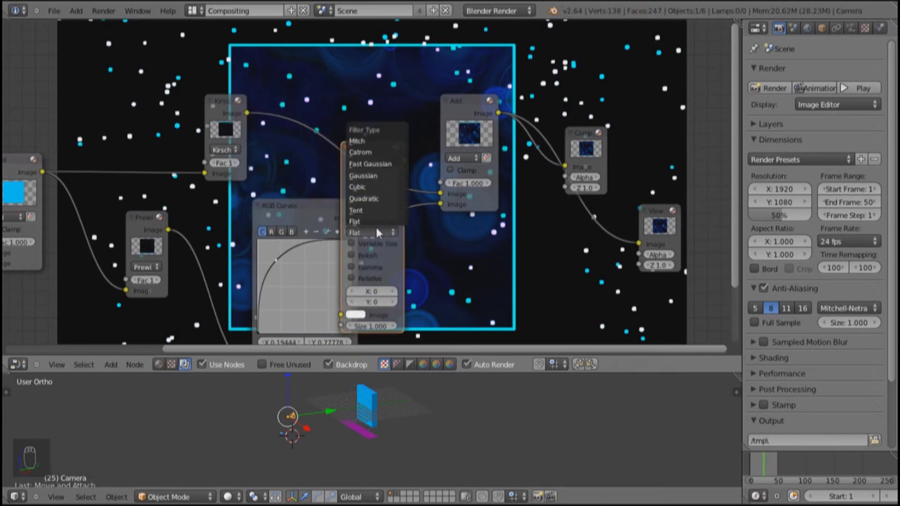
click(369, 164)
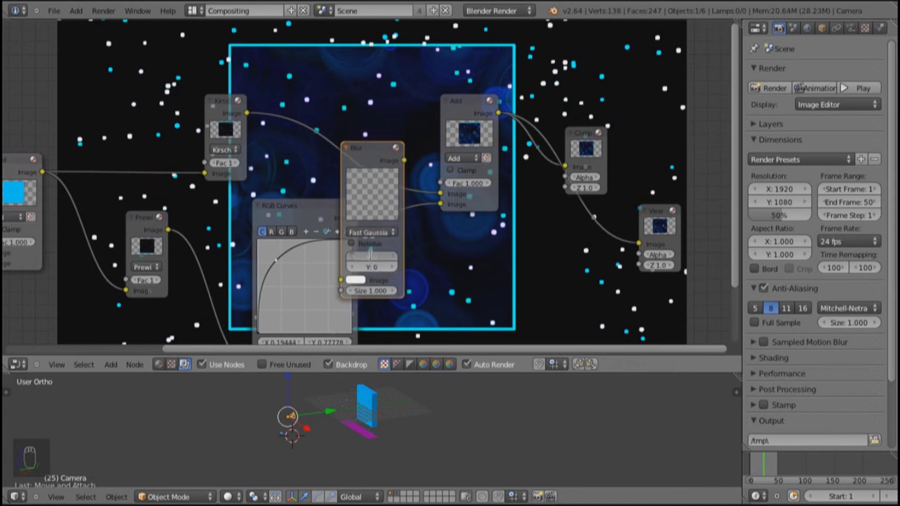
Step: Set the Blur node's X and Y to 5 and insert it between the Kirsch filter and the Add node
click(374, 261)
text(5)
key(Return)
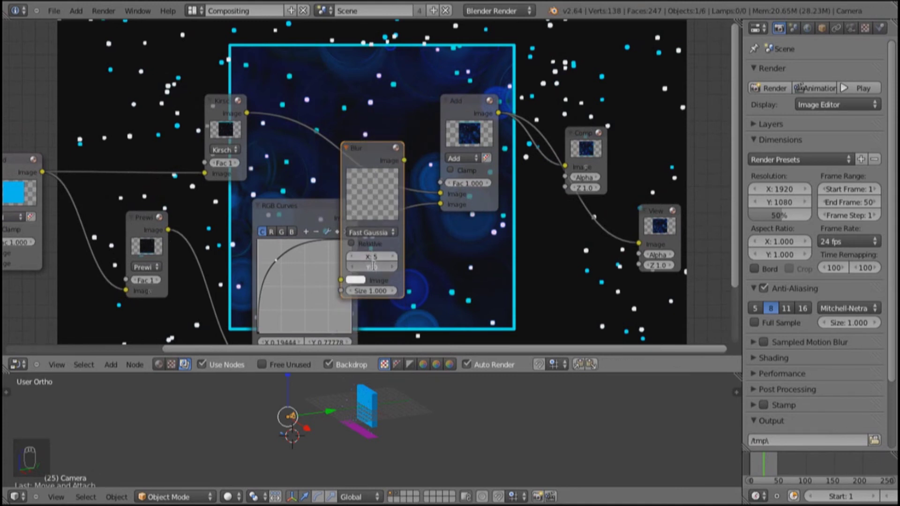
text(5)
key(Return)
drag(367, 143, 291, 4)
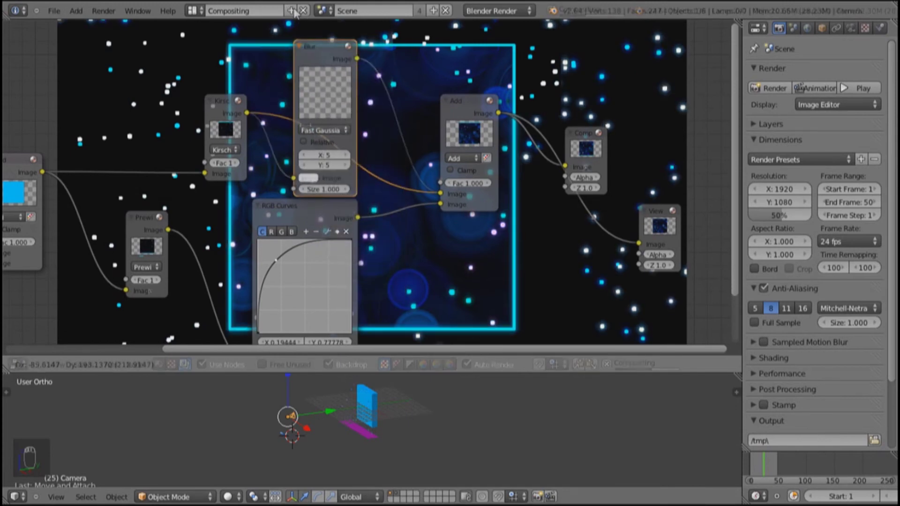
middle_drag(336, 110, 23, 1)
scroll(392, 230, down, 2)
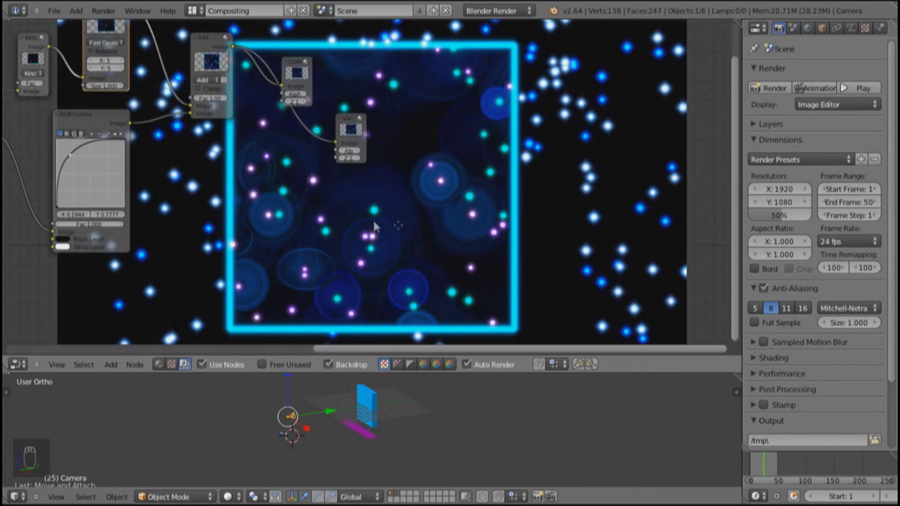
Step: Duplicate the Blur node, insert the copy between RGB Curves and Add, and move the Add node clear of it
key(Home)
drag(266, 82, 269, 80)
key(shift+d)
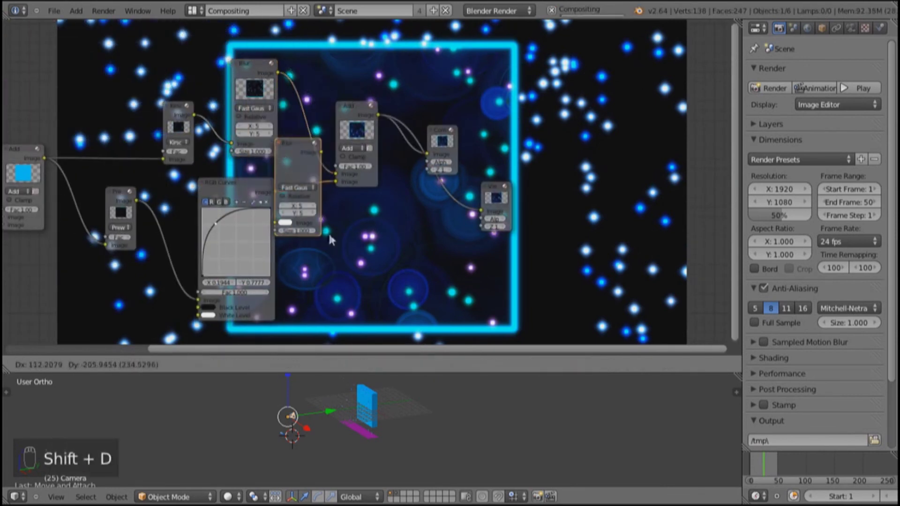
click(348, 288)
drag(356, 118, 409, 197)
Step: Set the duplicated Blur node's X and Y to 1
click(315, 253)
text(1)
key(Tab)
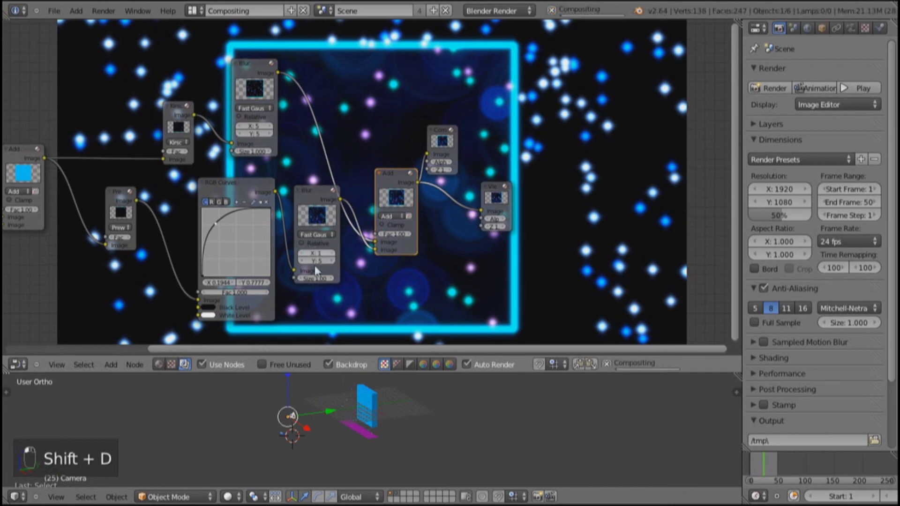
text(1)
key(Return)
Step: Rearrange the Composite, Add and Viewer nodes with more space after the two Blur nodes
middle_drag(328, 266, 166, 91)
middle_drag(206, 170, 274, 325)
drag(349, 159, 489, 147)
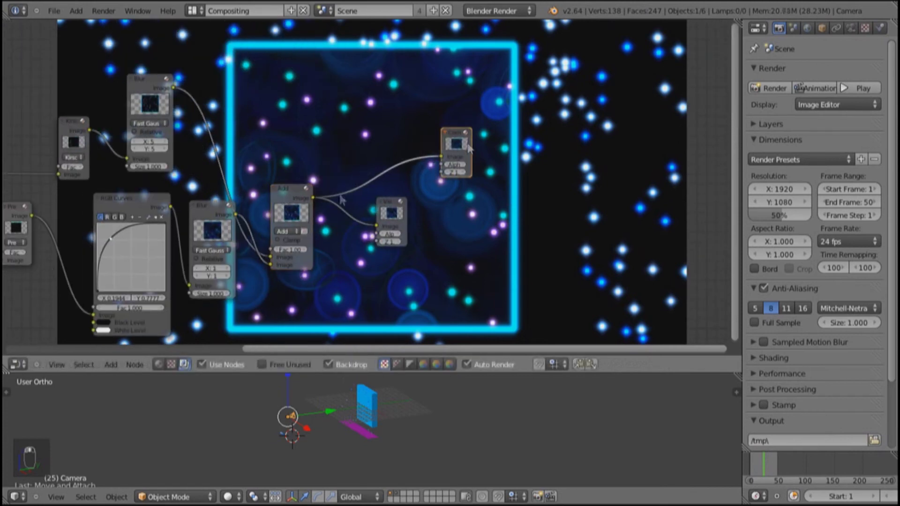
drag(296, 187, 328, 128)
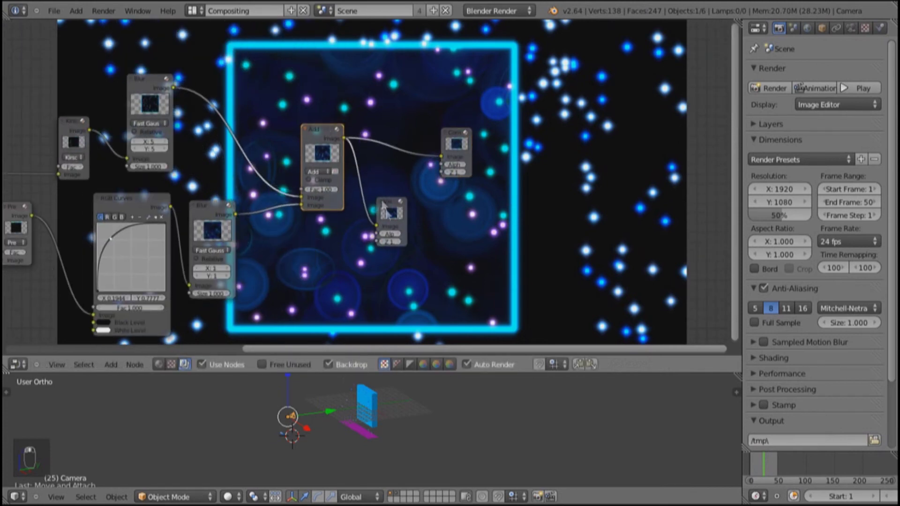
drag(391, 206, 446, 202)
Step: Switch to the Blender window with Intro.blend and examine its compositing nodes and the glowing DLPB backdrop
key(alt+Tab)
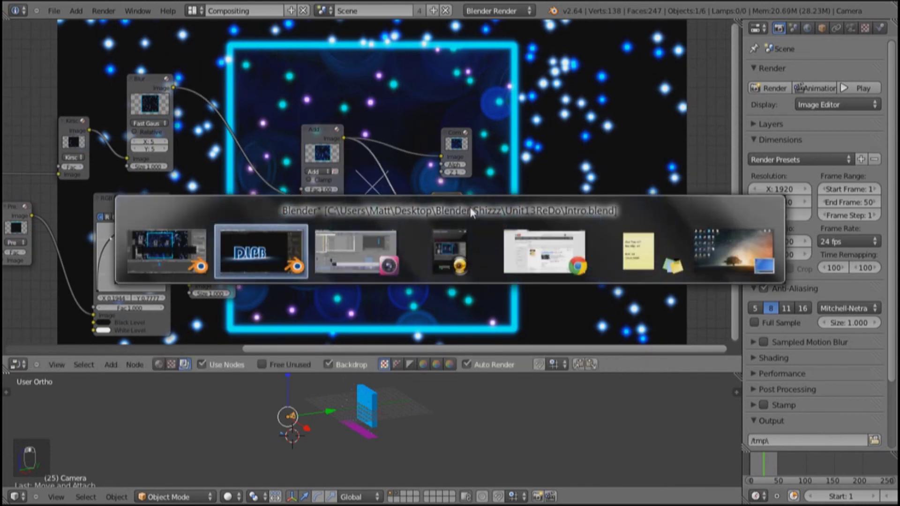
key(alt+Tab)
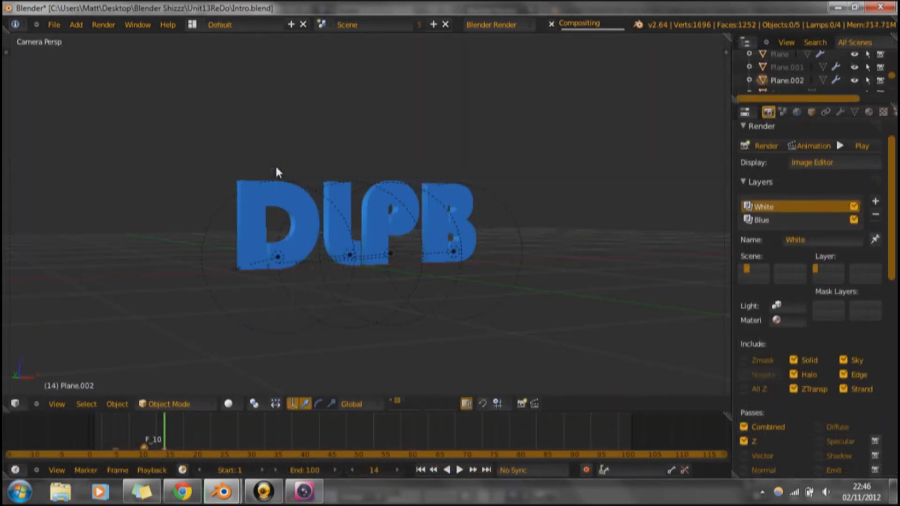
key(ctrl+Right)
key(ctrl+Left)
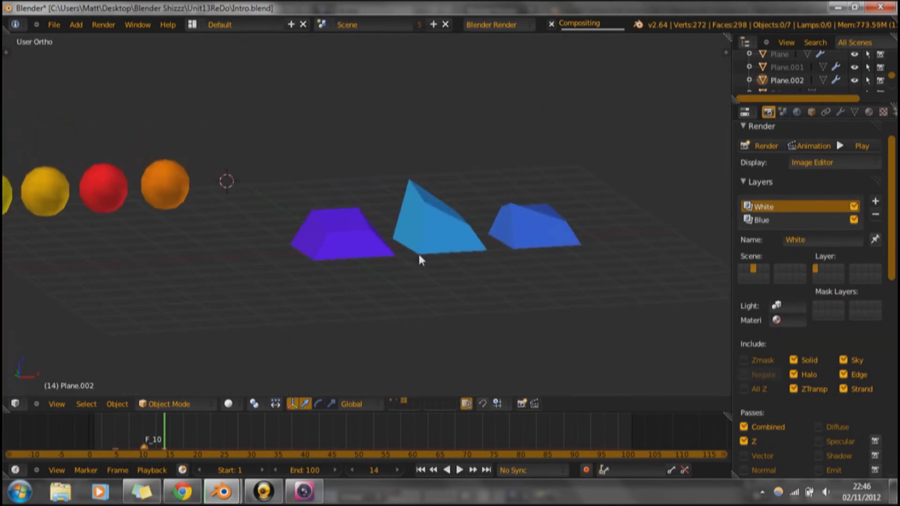
middle_drag(420, 260, 241, 262)
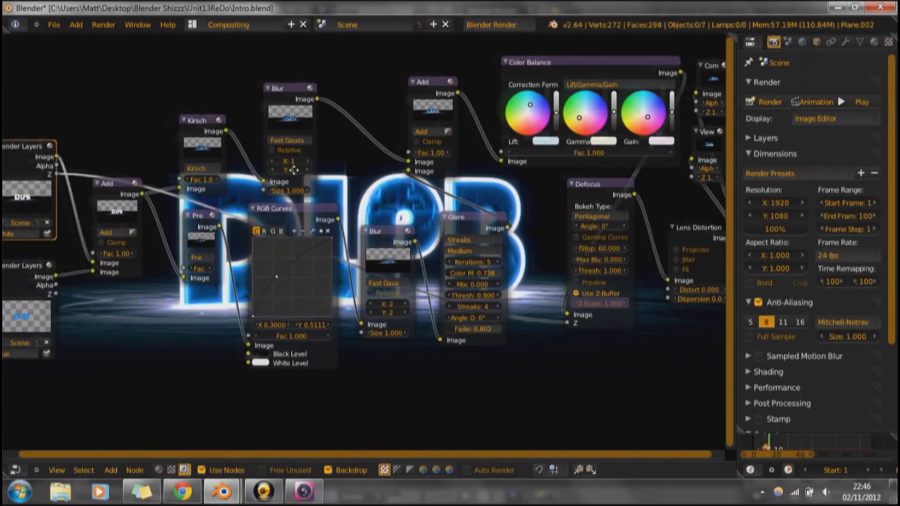
middle_drag(293, 170, 16, 66)
scroll(441, 375, up, 3)
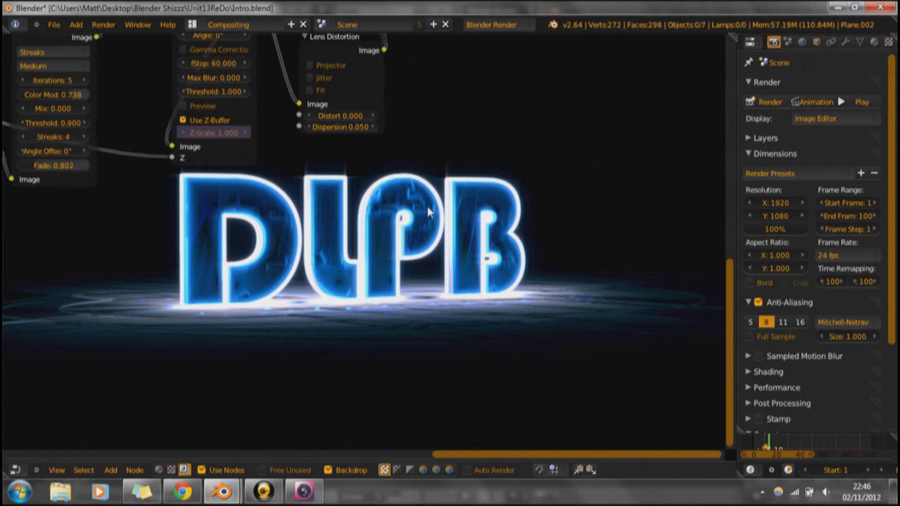
Step: Examine the Glare, Color Balance, Defocus and Lens Distortion nodes in the Intro.blend compositing setup
key(ctrl+Left)
key(ctrl+Right)
key(ctrl+Right)
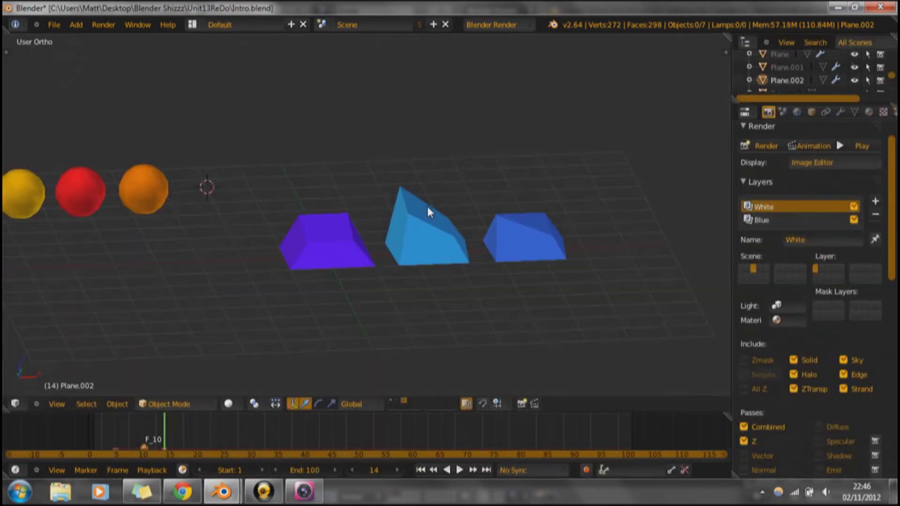
key(ctrl+Left)
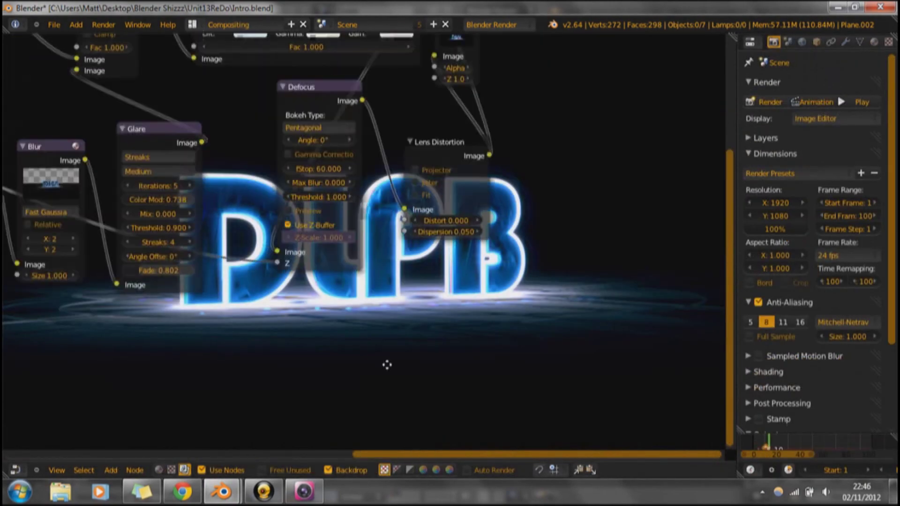
middle_drag(386, 365, 484, 418)
scroll(209, 317, down, 2)
middle_drag(173, 267, 154, 292)
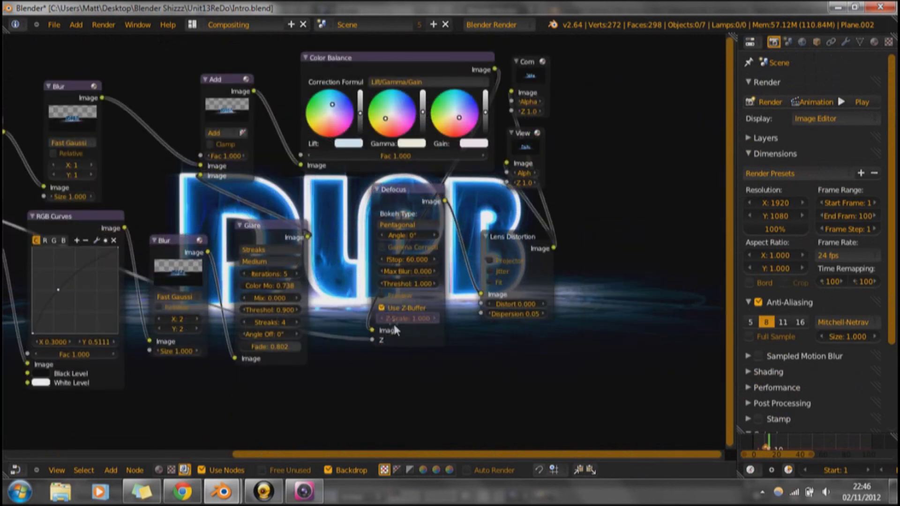
scroll(396, 331, up, 1)
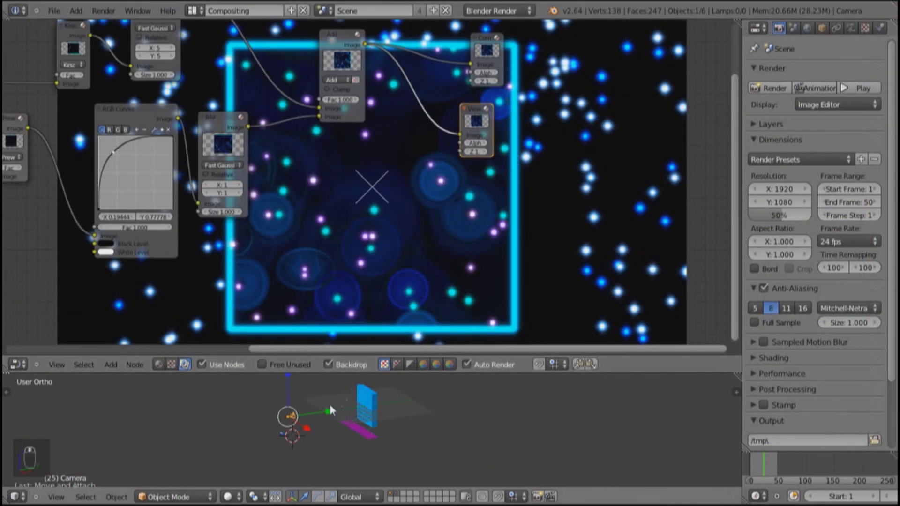
Step: In the cube scene, move the camera back from the cube along the Y axis and render the frame
key(g)
key(y)
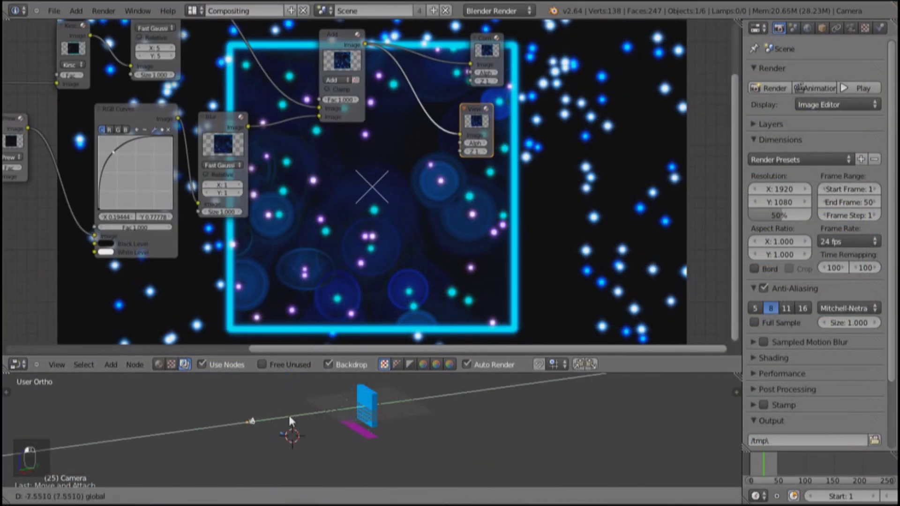
click(283, 415)
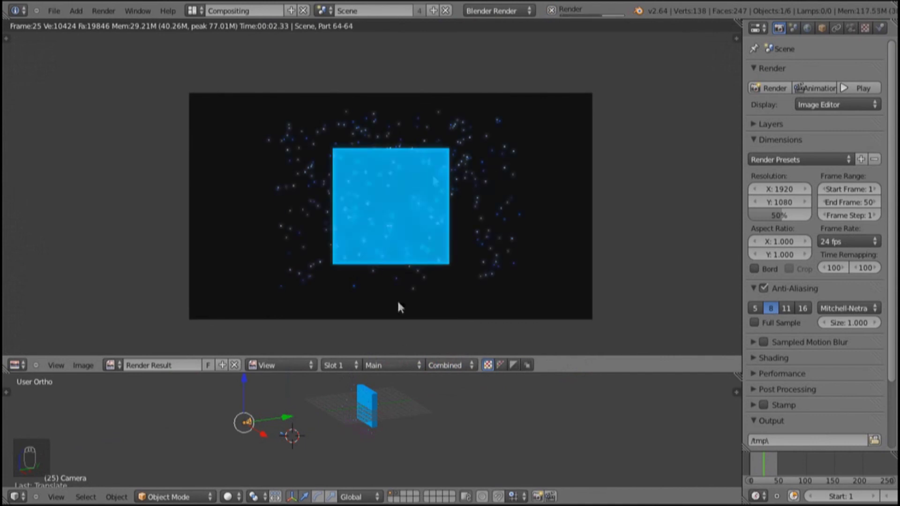
Step: Move the camera farther back along the Y axis and render frame 29
key(g)
key(y)
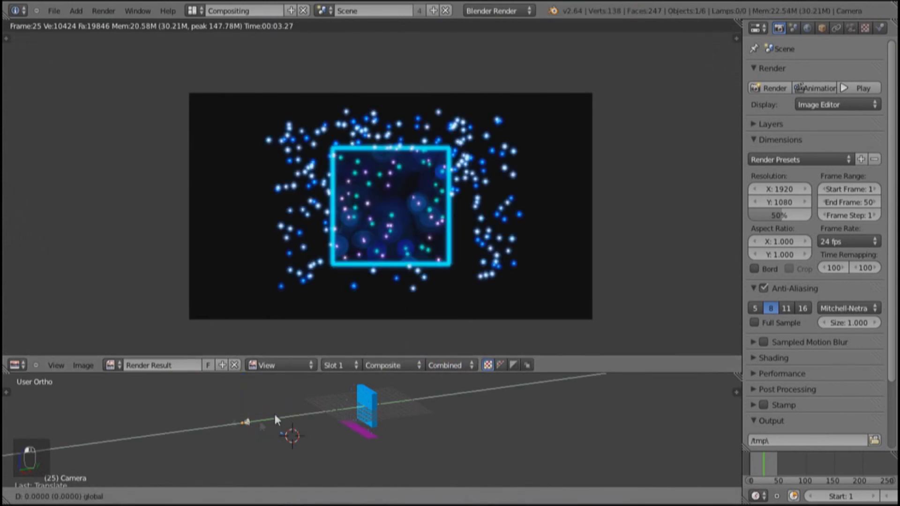
click(243, 428)
key(F12)
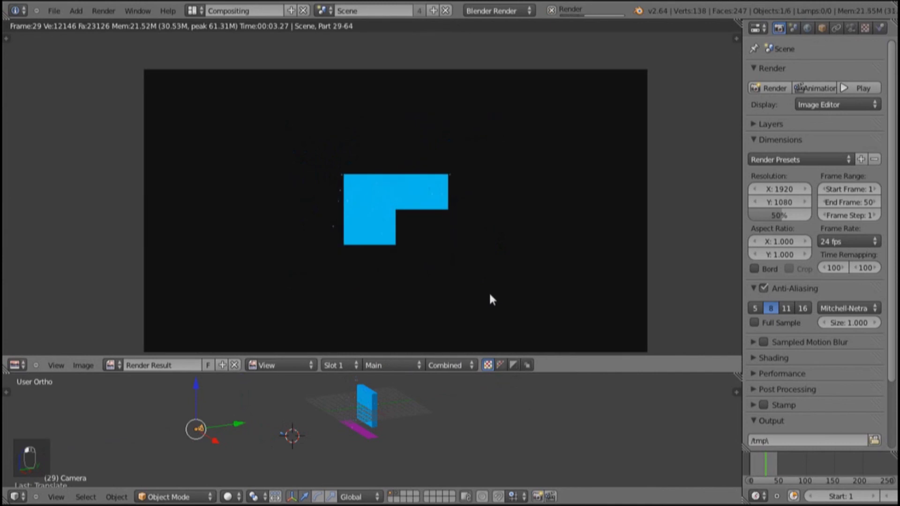
key(F12)
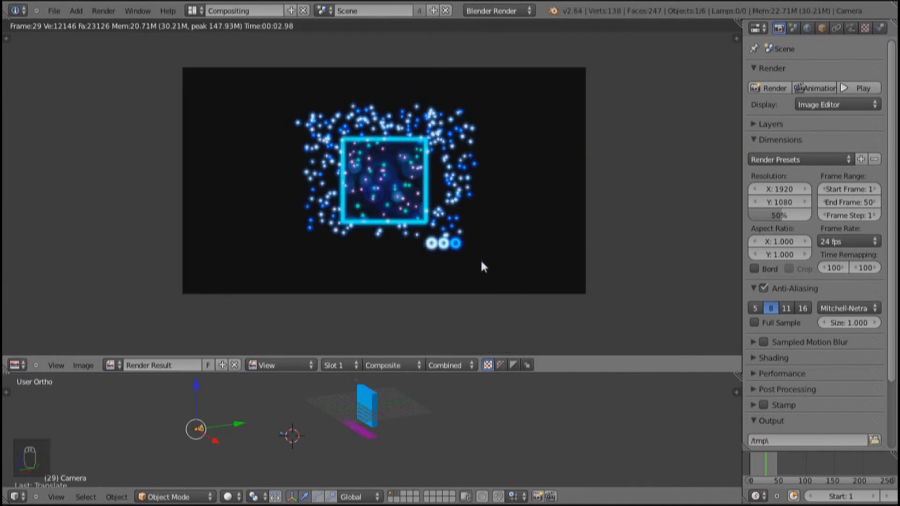
Step: Examine the rendered glowing cube and particles, and view the scene's cube and camera from another angle
scroll(481, 260, up, 2)
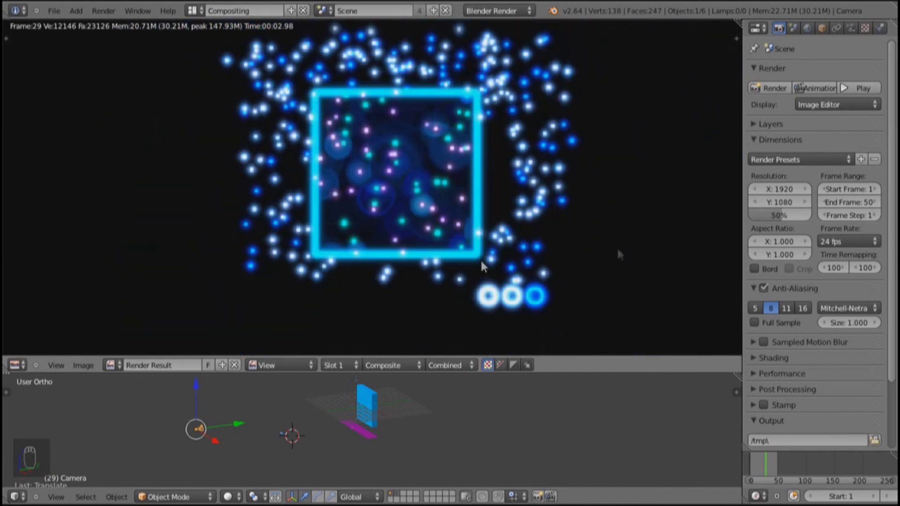
scroll(573, 231, down, 1)
middle_drag(572, 231, 577, 242)
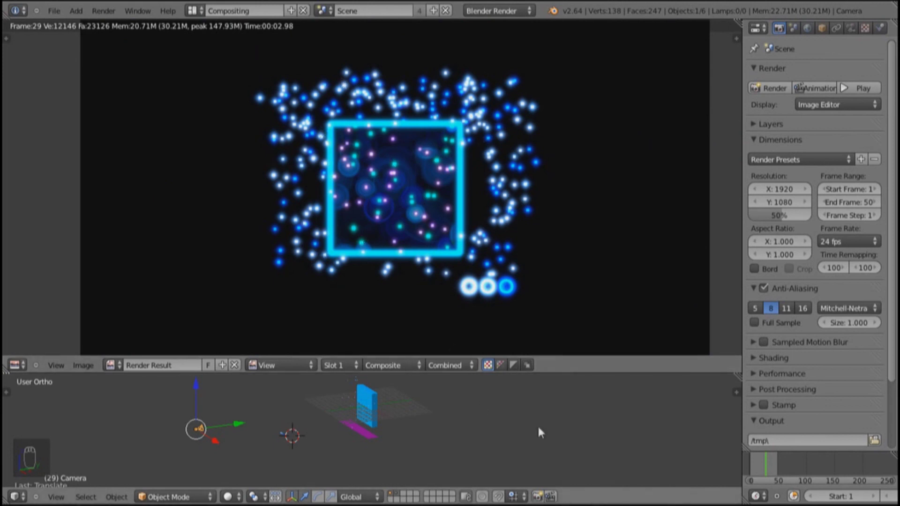
middle_drag(251, 449, 511, 462)
key(ctrl+Left)
key(ctrl+Right)
key(ctrl+Right)
key(ctrl+Left)
mouse_move(397, 297)
middle_down()
mouse_move(381, 287)
mouse_move(397, 299)
middle_up()
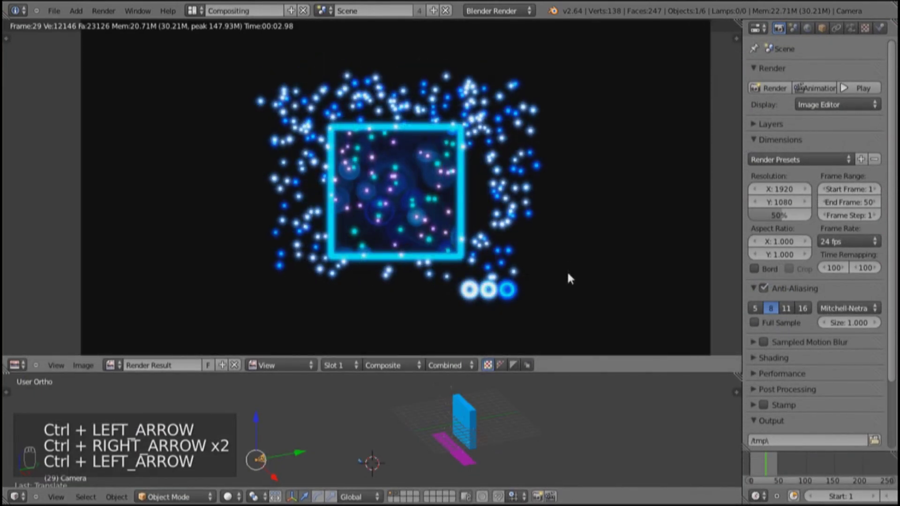